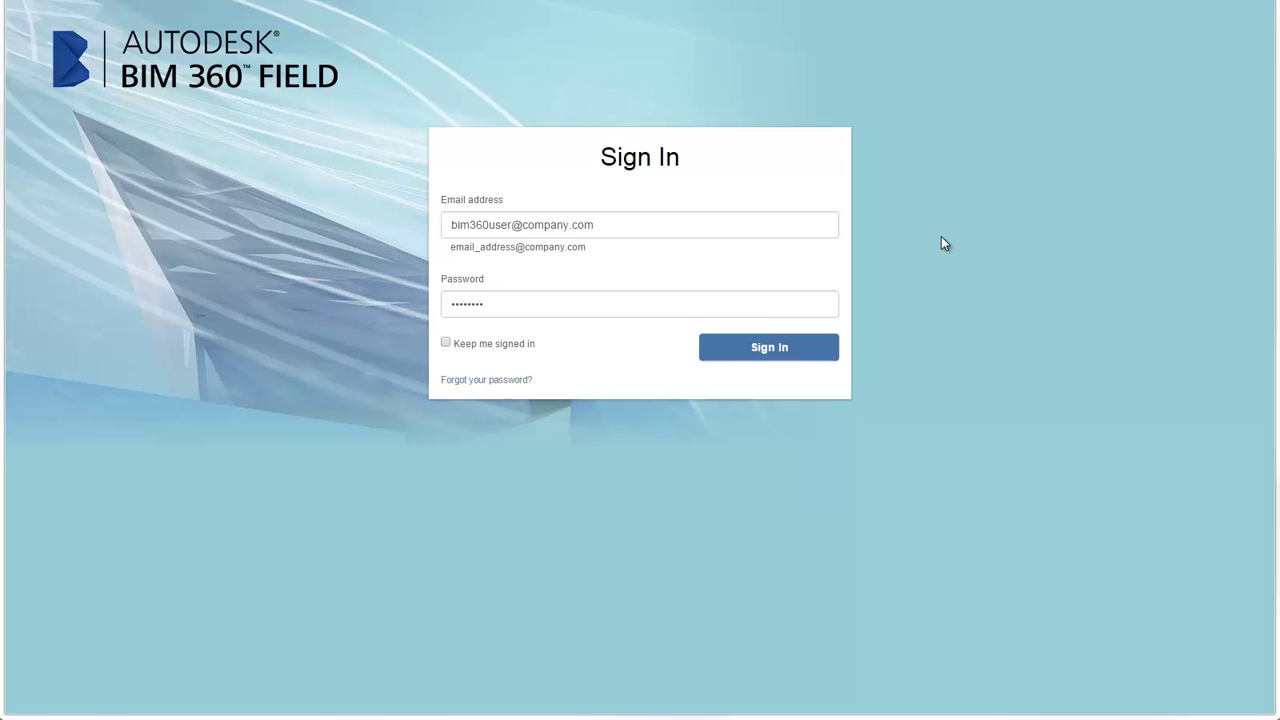
Step: Sign in to BIM 360 Field with the account email and password
left_click(812, 356)
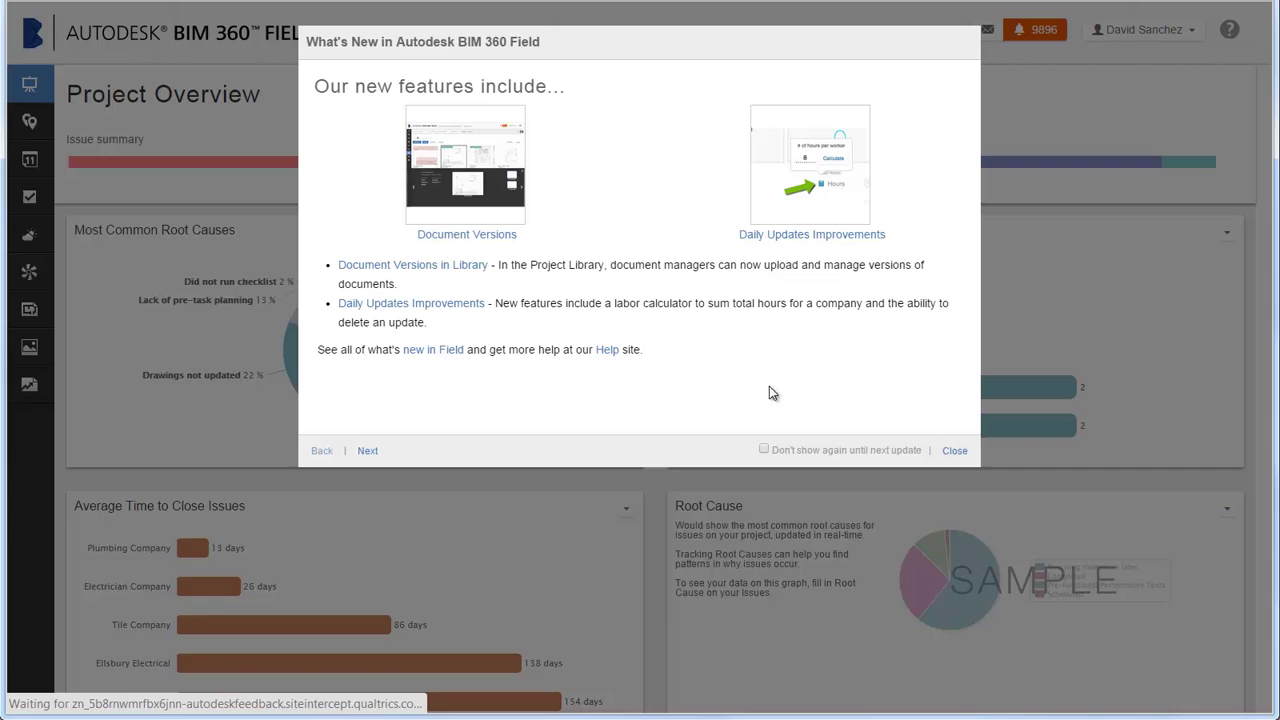
Step: Dismiss the What's New notes and bring up the All Issues list of 50 items
left_click(948, 452)
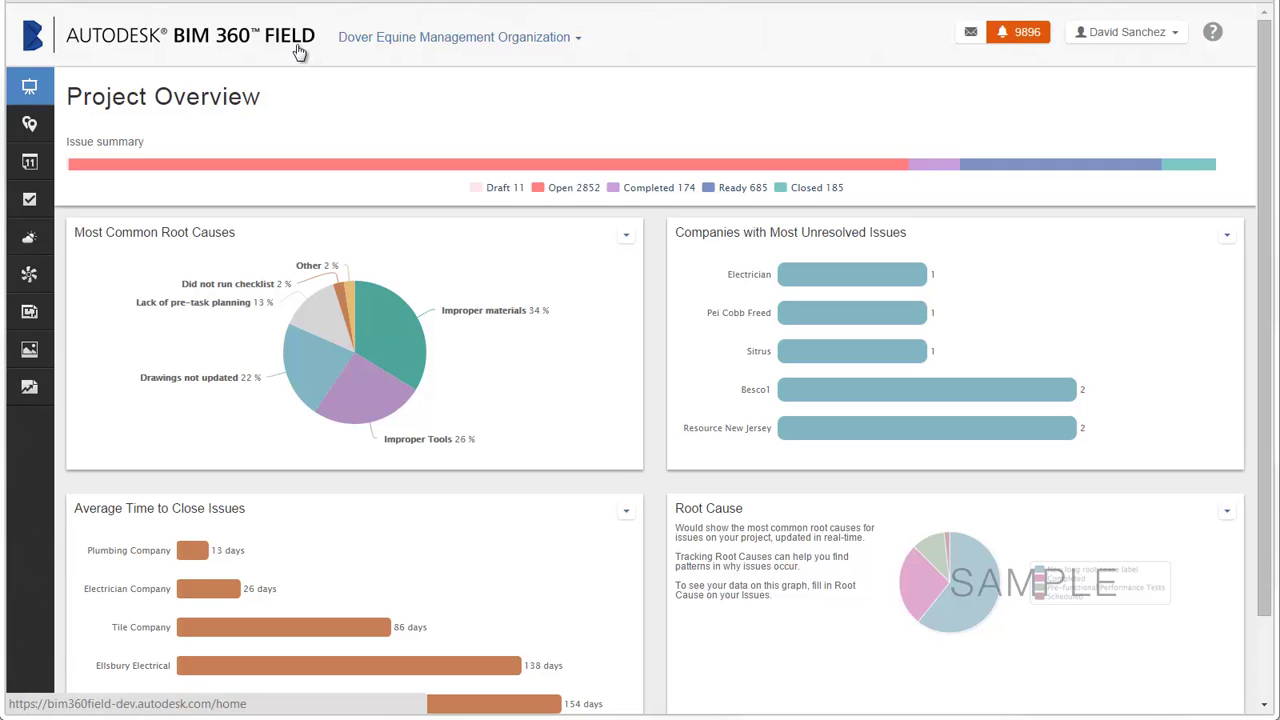
left_click(50, 103)
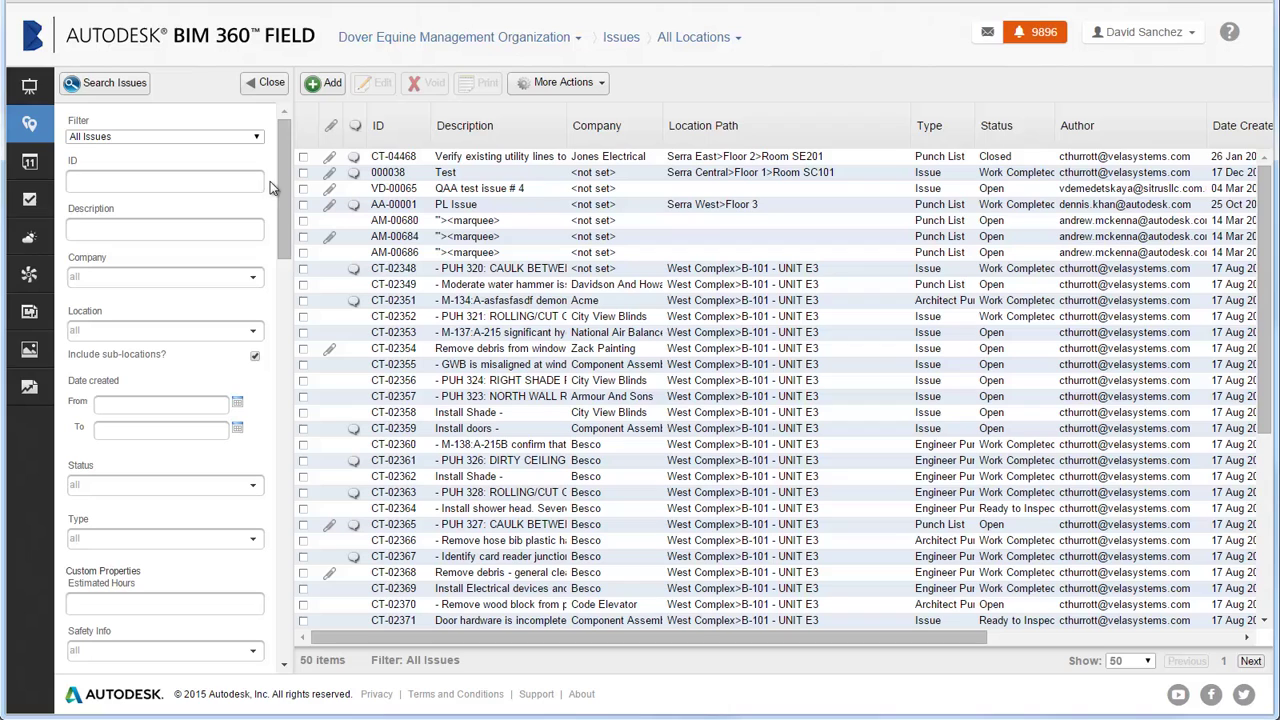
Step: Mark issue CT-04468 as Closed in its Status dropdown and save the change
left_click(329, 156)
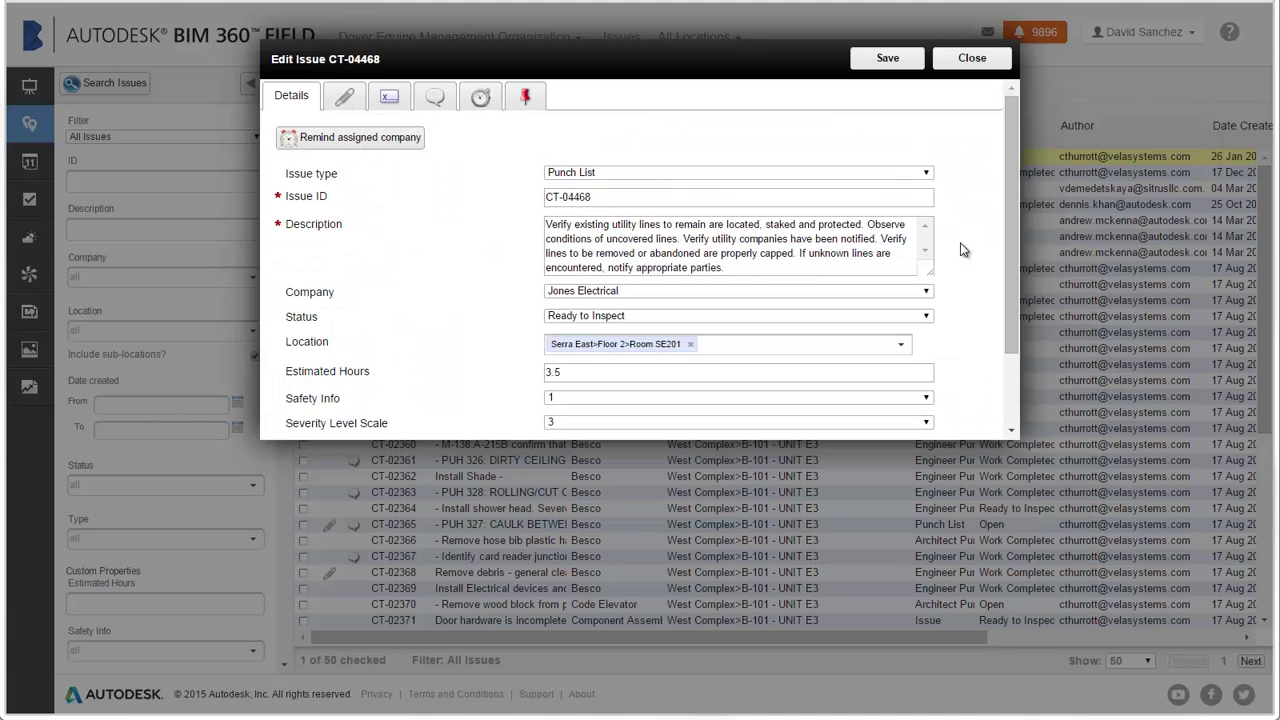
left_click(928, 316)
left_click(886, 396)
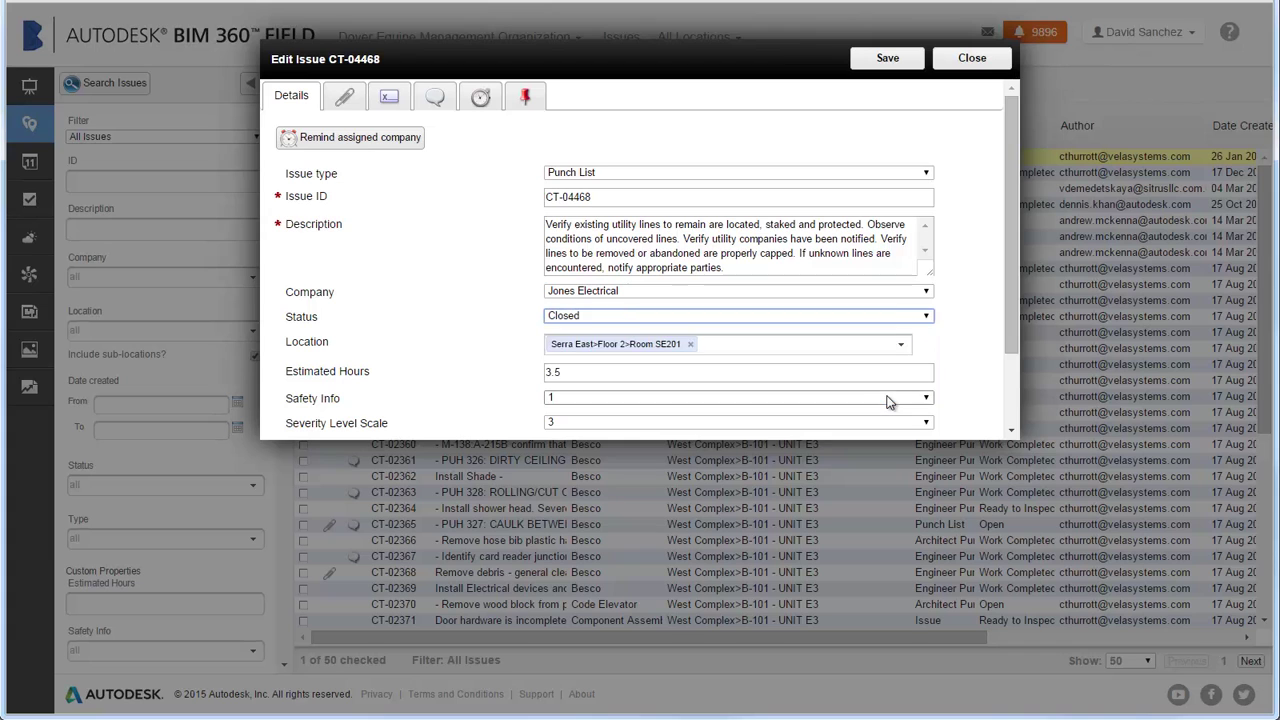
left_click(907, 66)
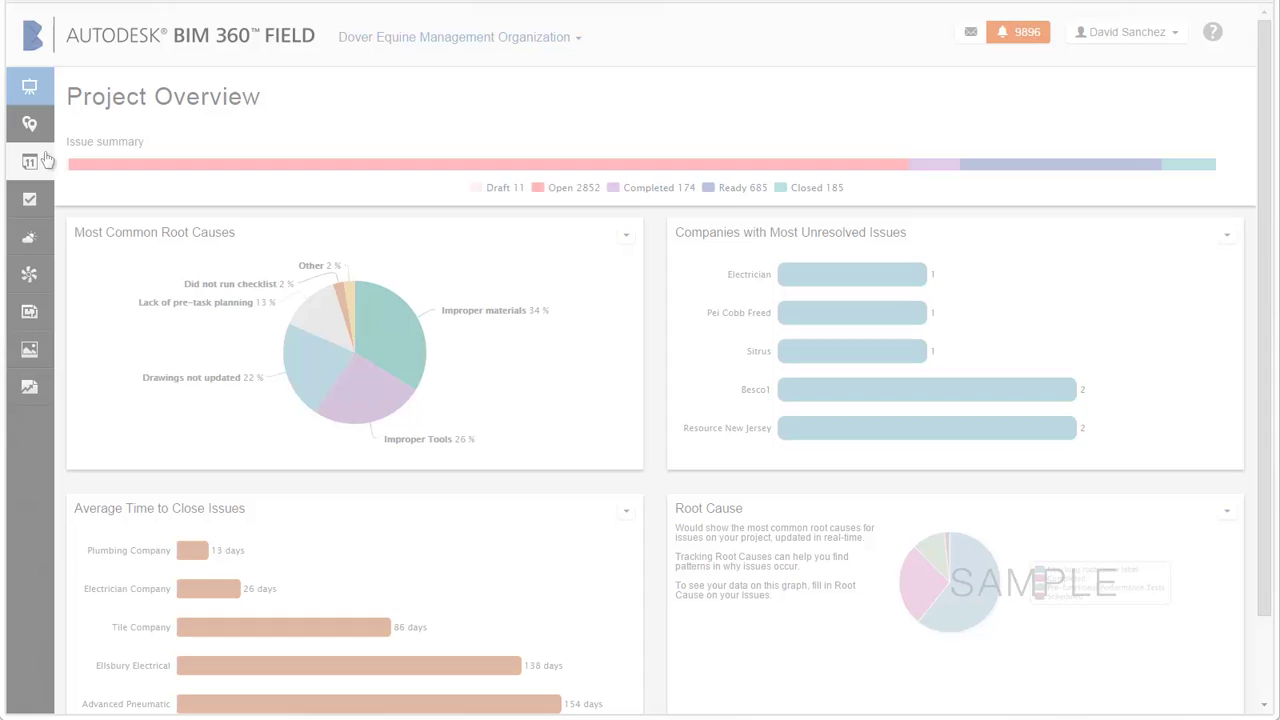
Step: From the Feb 4 calendar, add and save task 'Validate Points in Structure' for 06 Feb 2015 9:00 AM
left_click(31, 163)
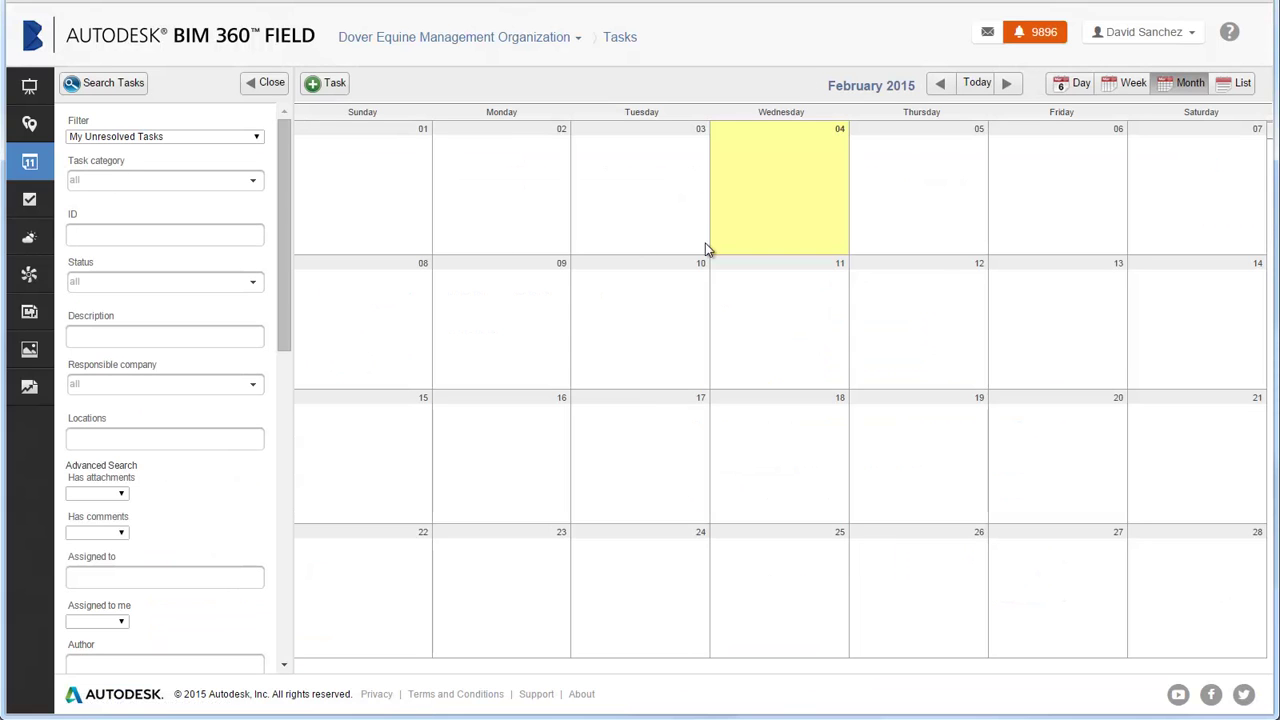
double_click(801, 192)
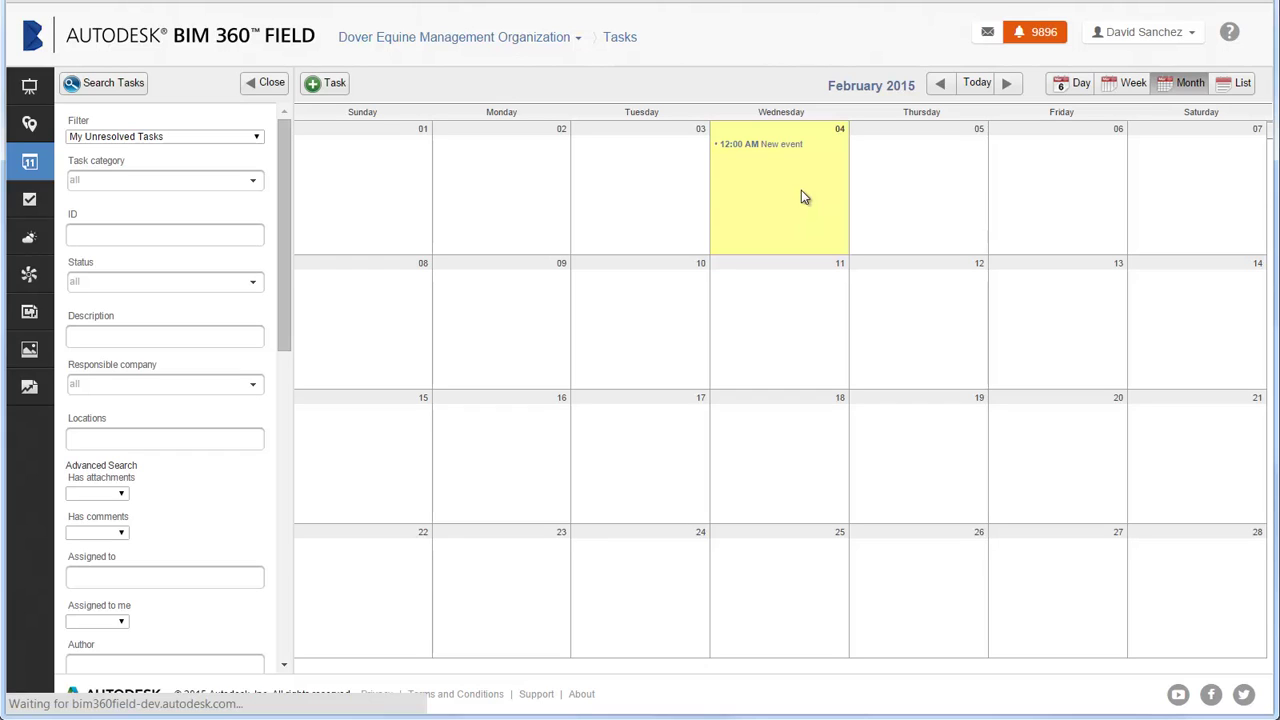
left_click(334, 86)
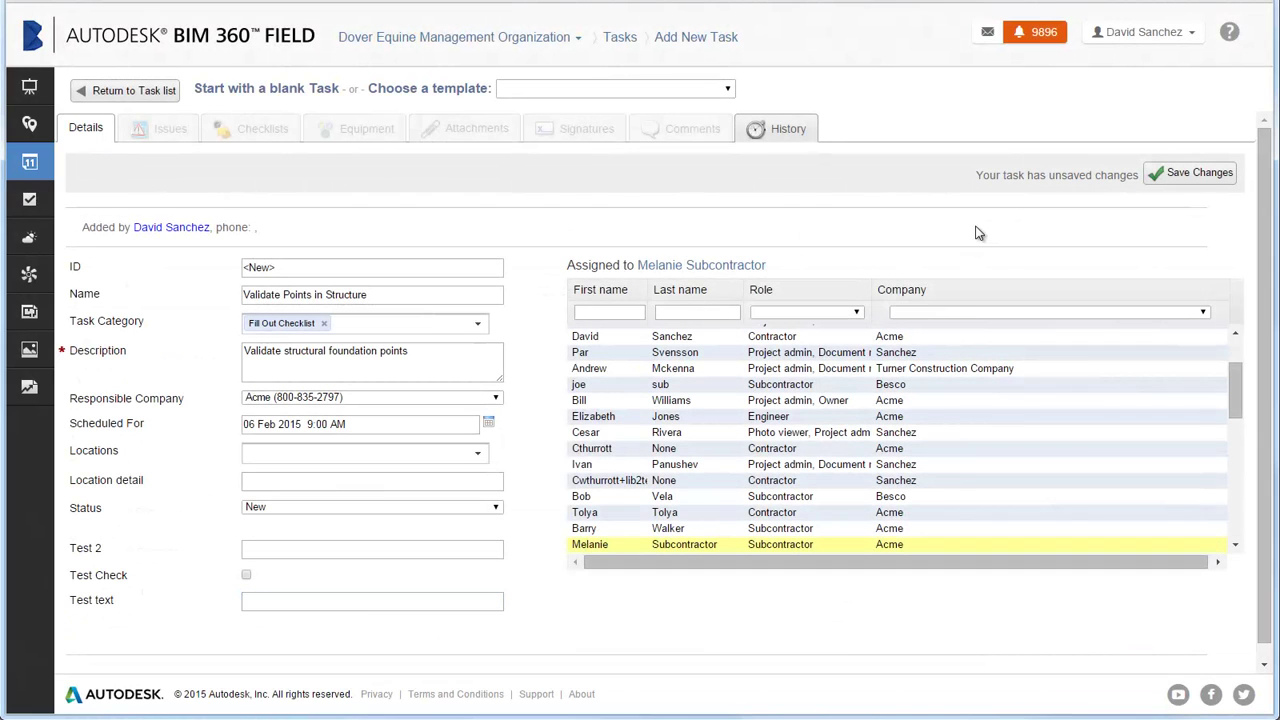
left_click(1190, 176)
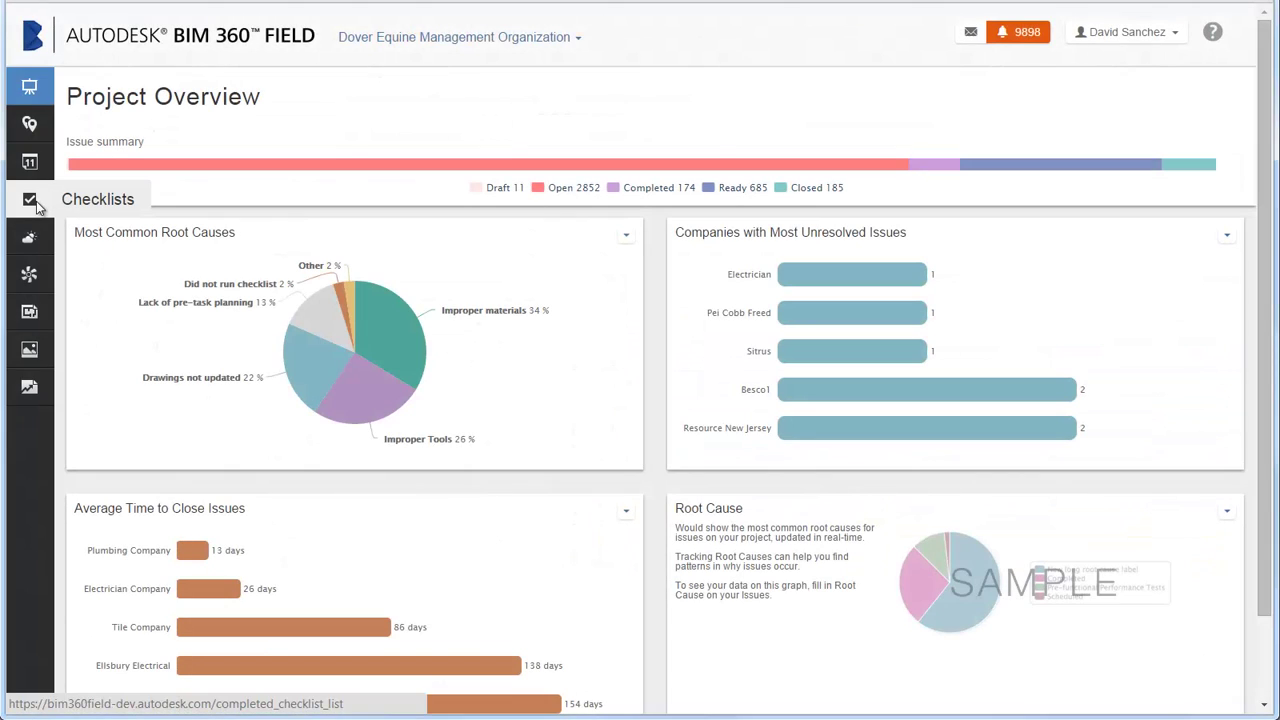
Step: Open checklist 000166, Functional Test – Air Handling Unit – Setpoint Reset, and scroll to its Preparation items
left_click(33, 203)
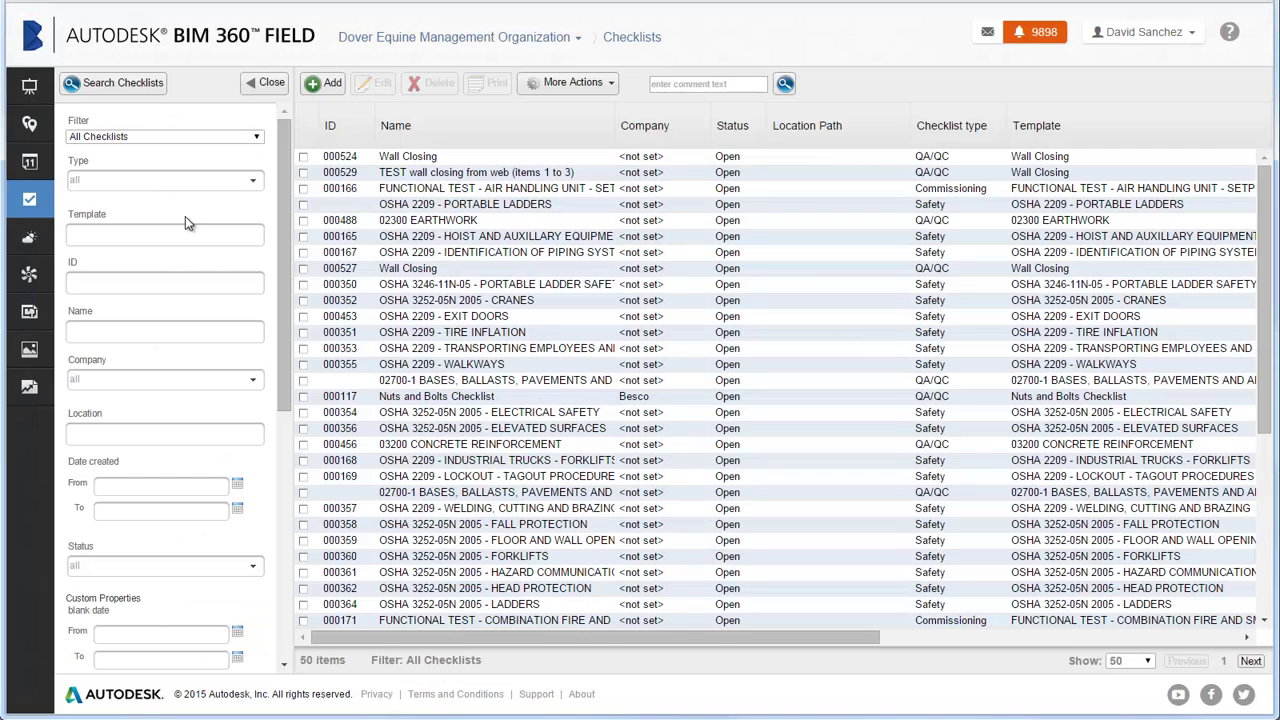
left_click(447, 190)
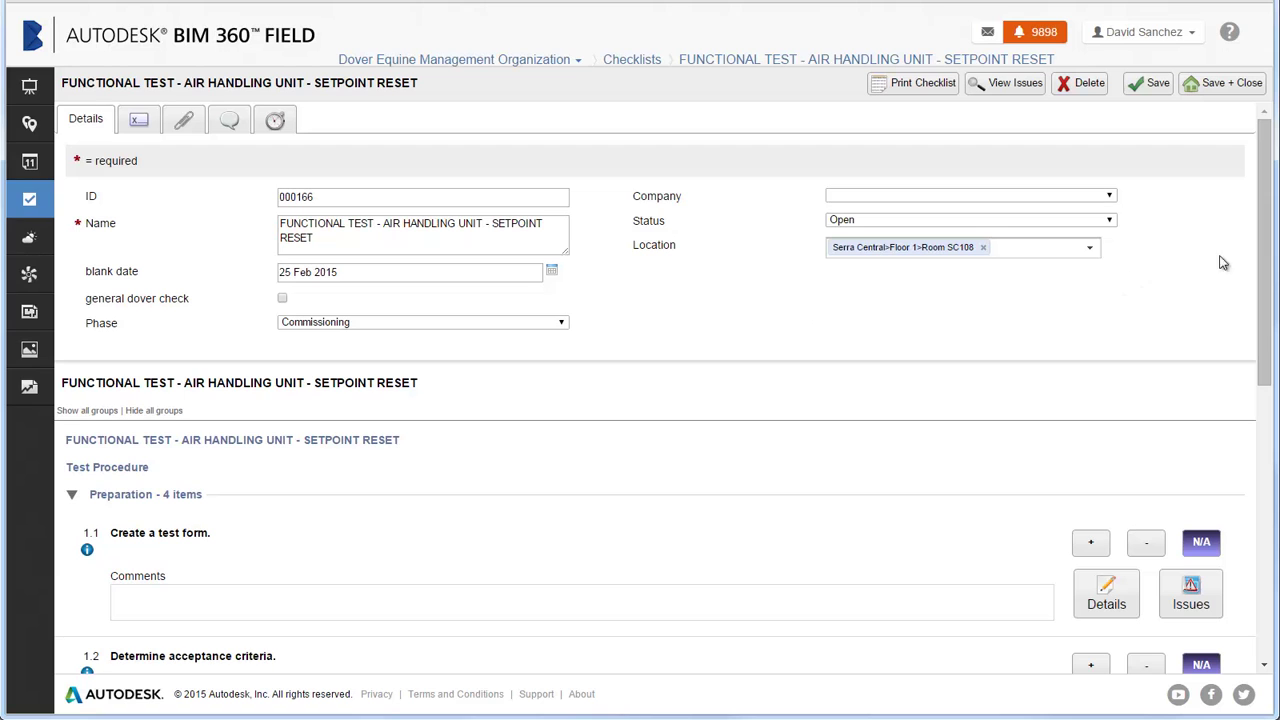
left_click_drag(1263, 241, 1240, 406)
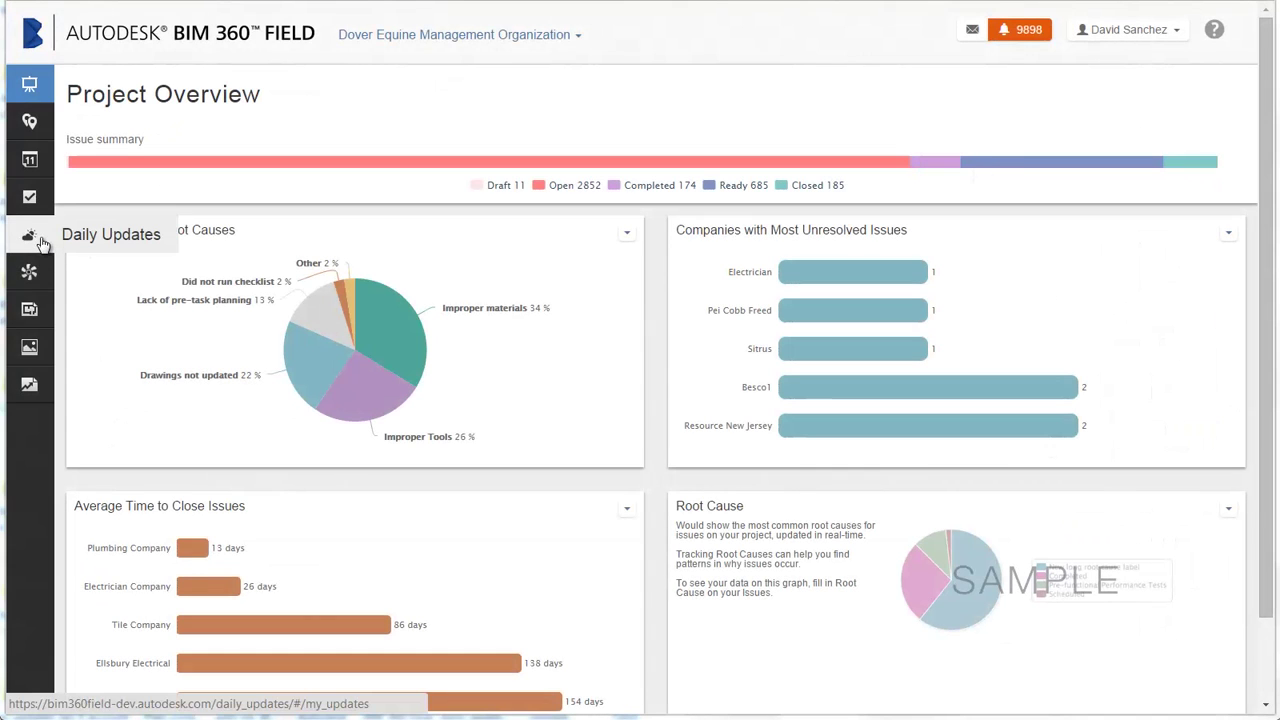
Step: Open the Feb. 5 daily update and start a note about the weather
left_click(41, 243)
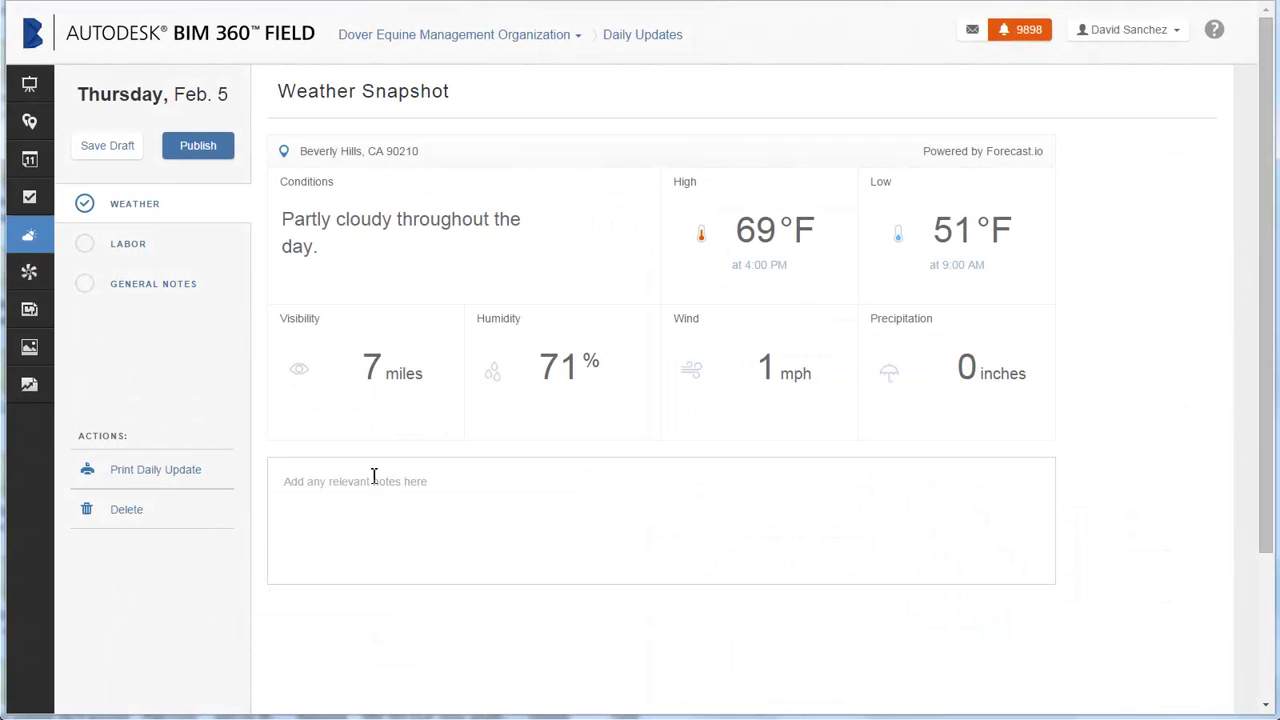
left_click(373, 487)
type("No impact")
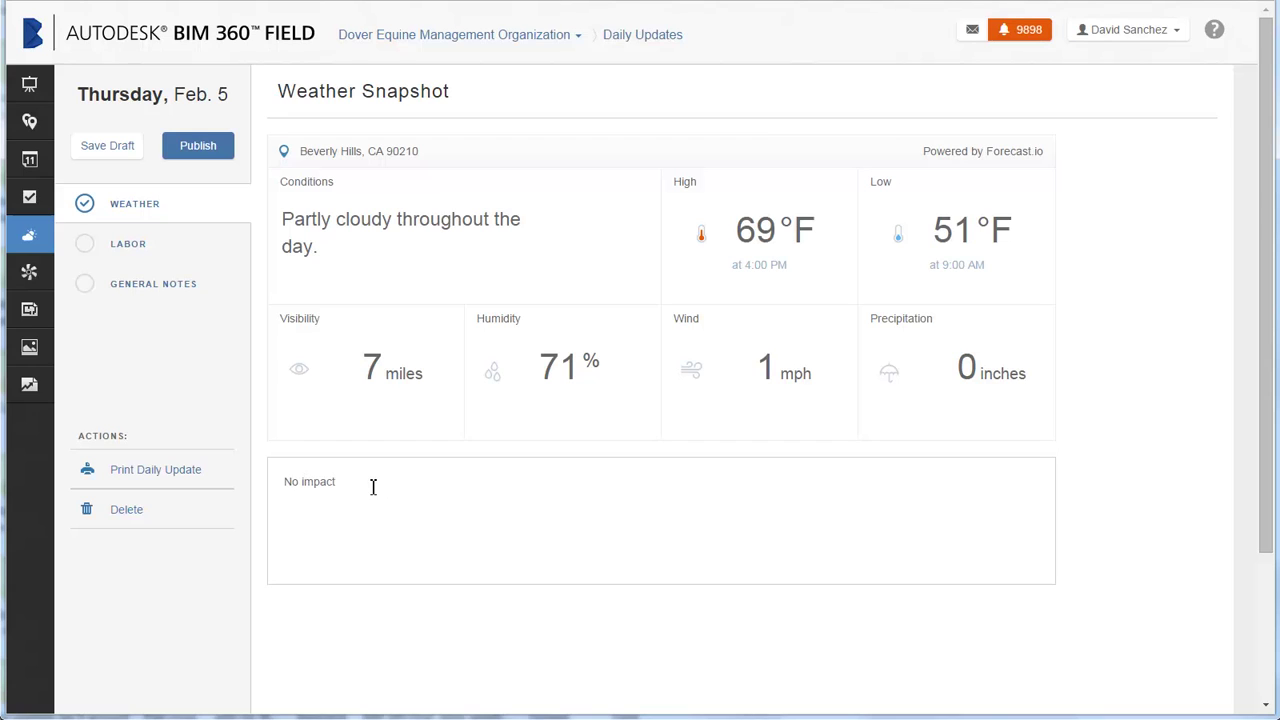
Step: Enter 8 Plumbing workers totalling 64 hours, add a general note, and publish the update
left_click(148, 252)
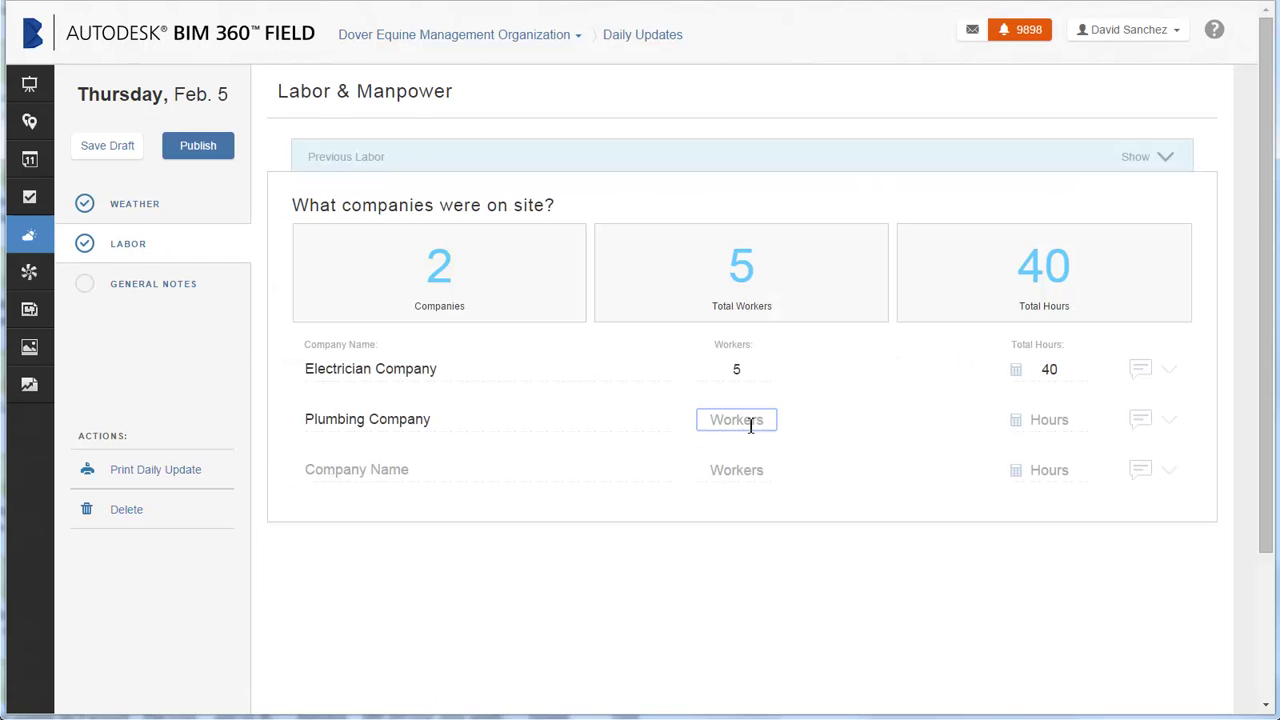
type("8")
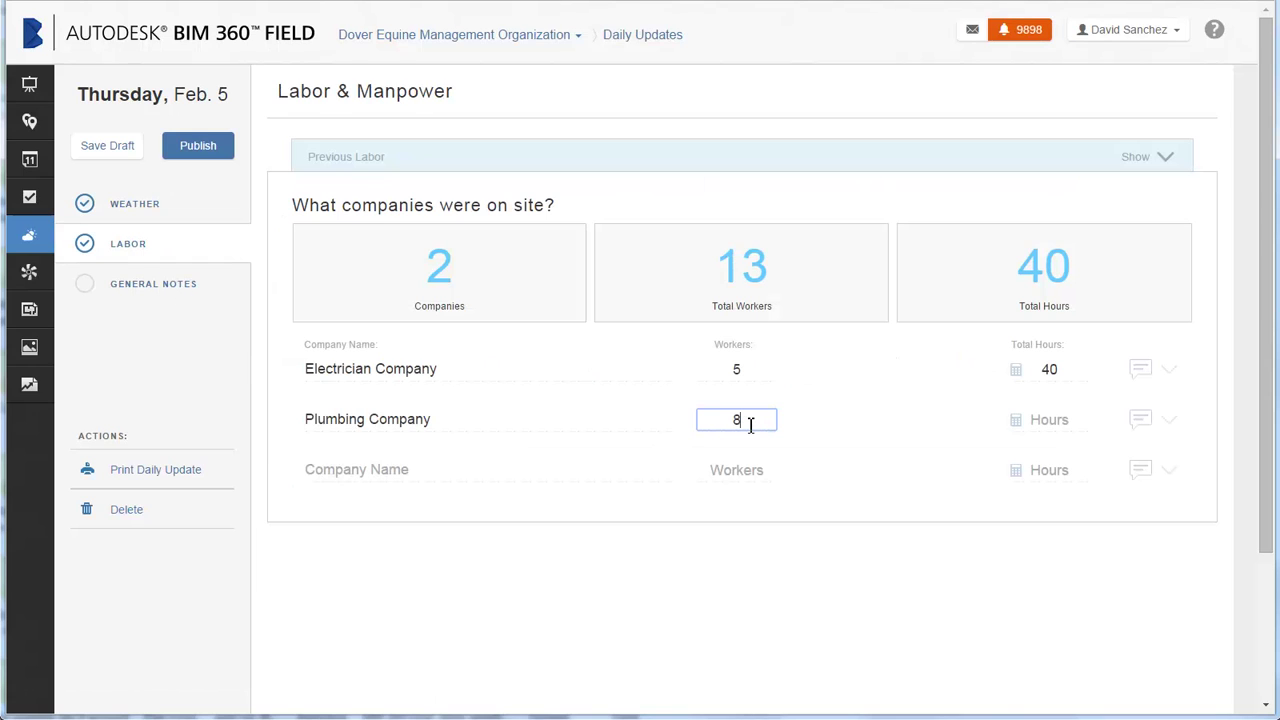
left_click(1016, 432)
left_click(1036, 366)
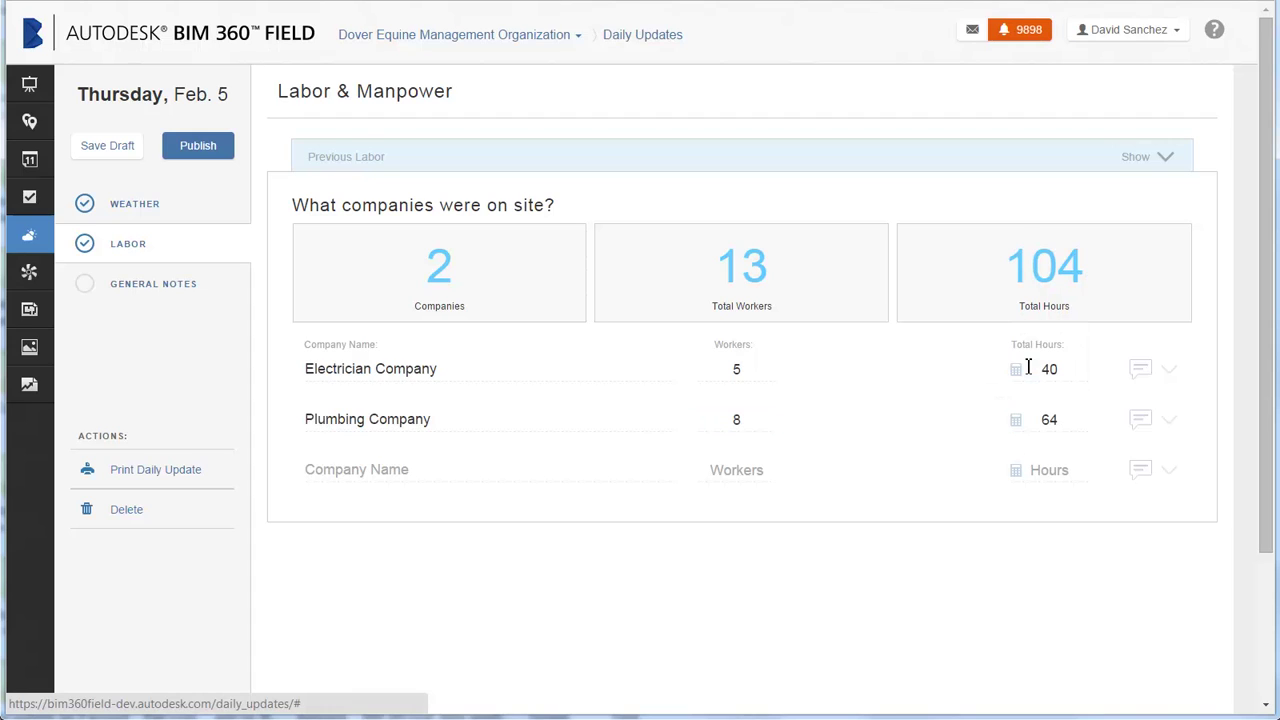
left_click(177, 291)
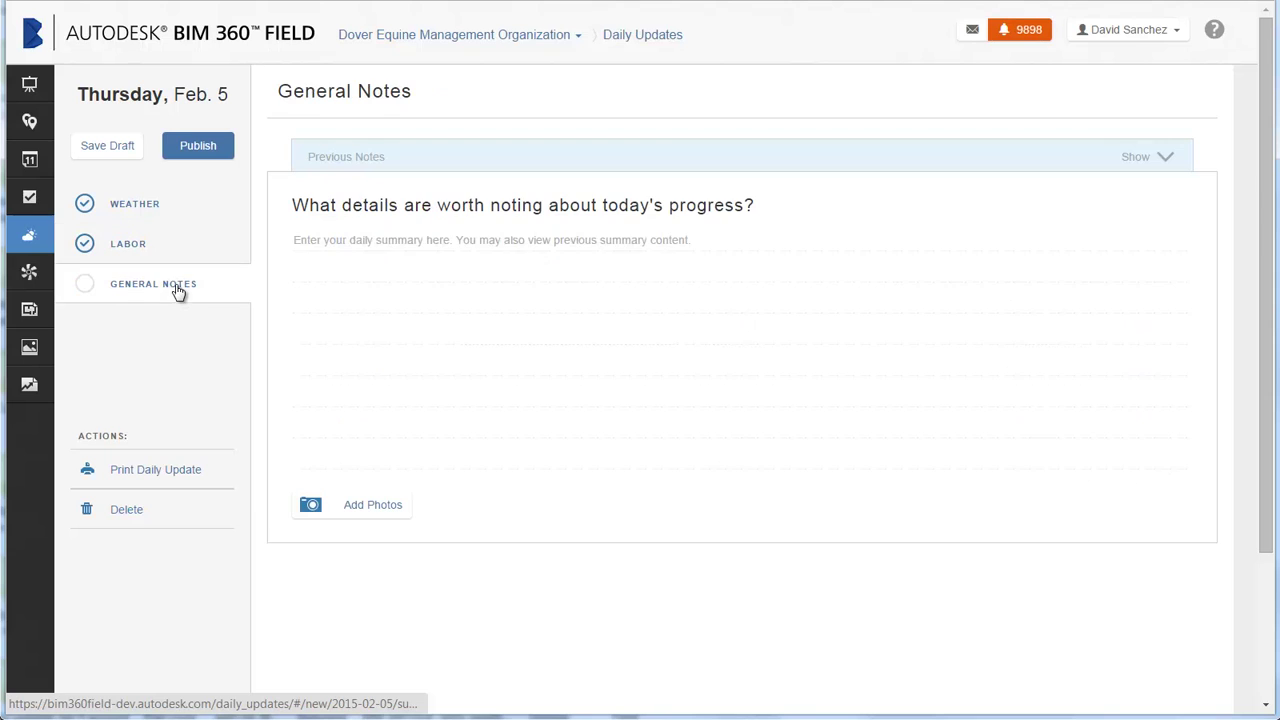
left_click(214, 152)
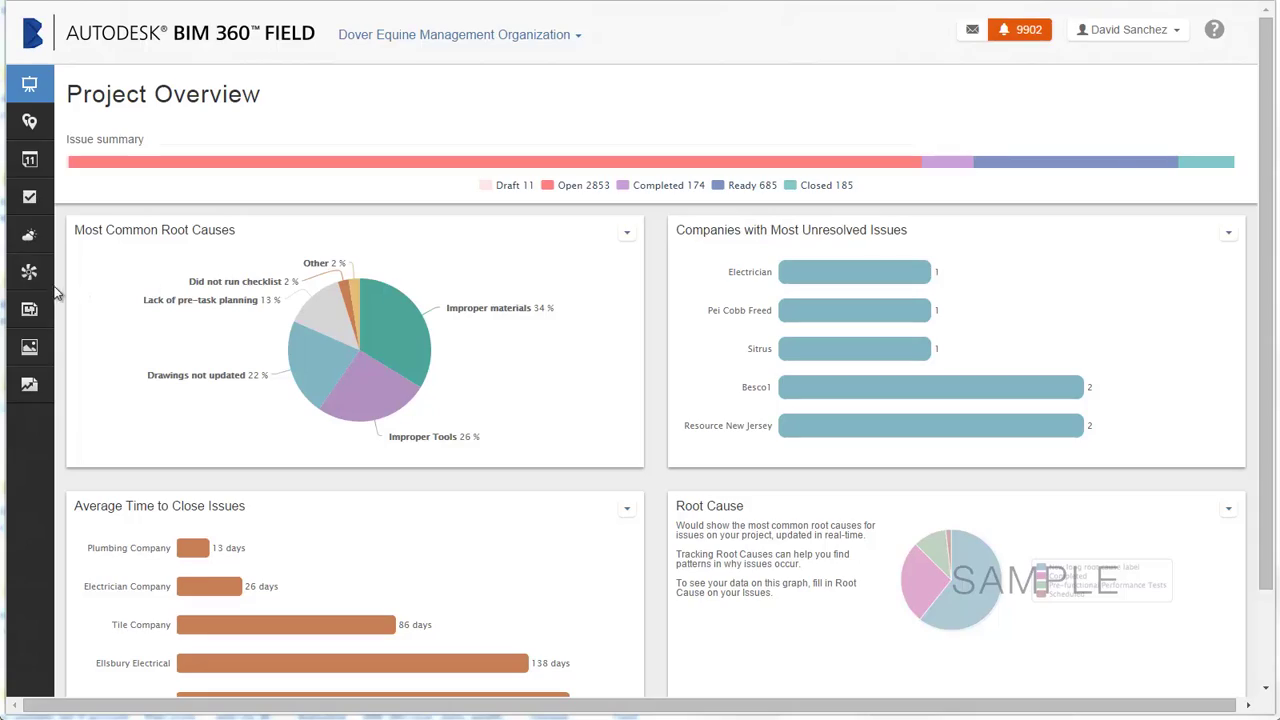
Step: Filter the equipment list to Cooling towers and open the Burnt Umber-93 record
left_click(29, 271)
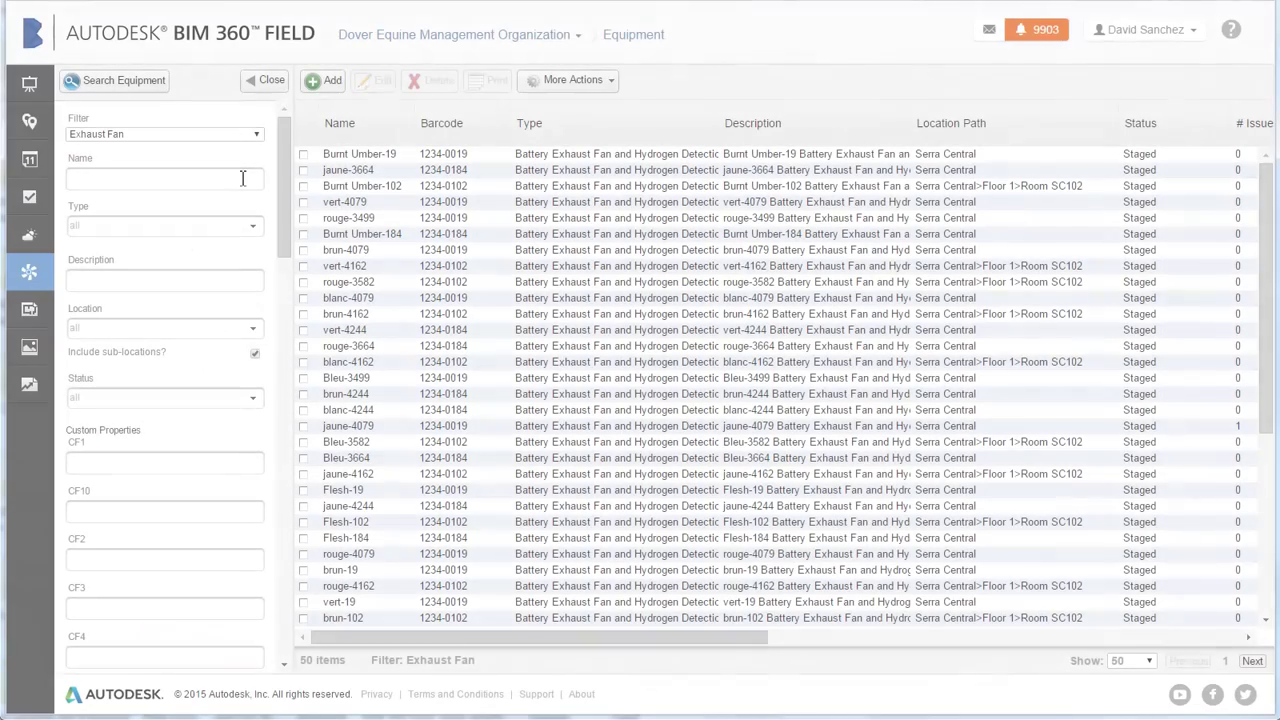
left_click(256, 134)
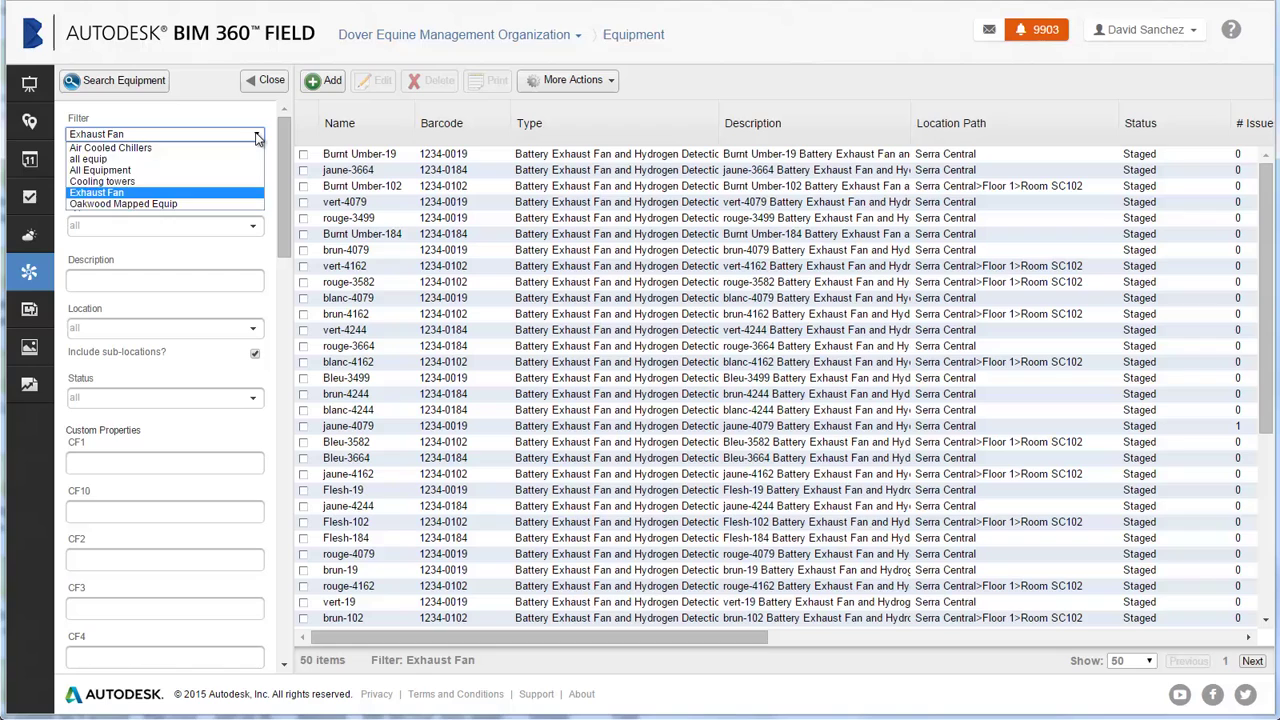
left_click(256, 134)
left_click(256, 134)
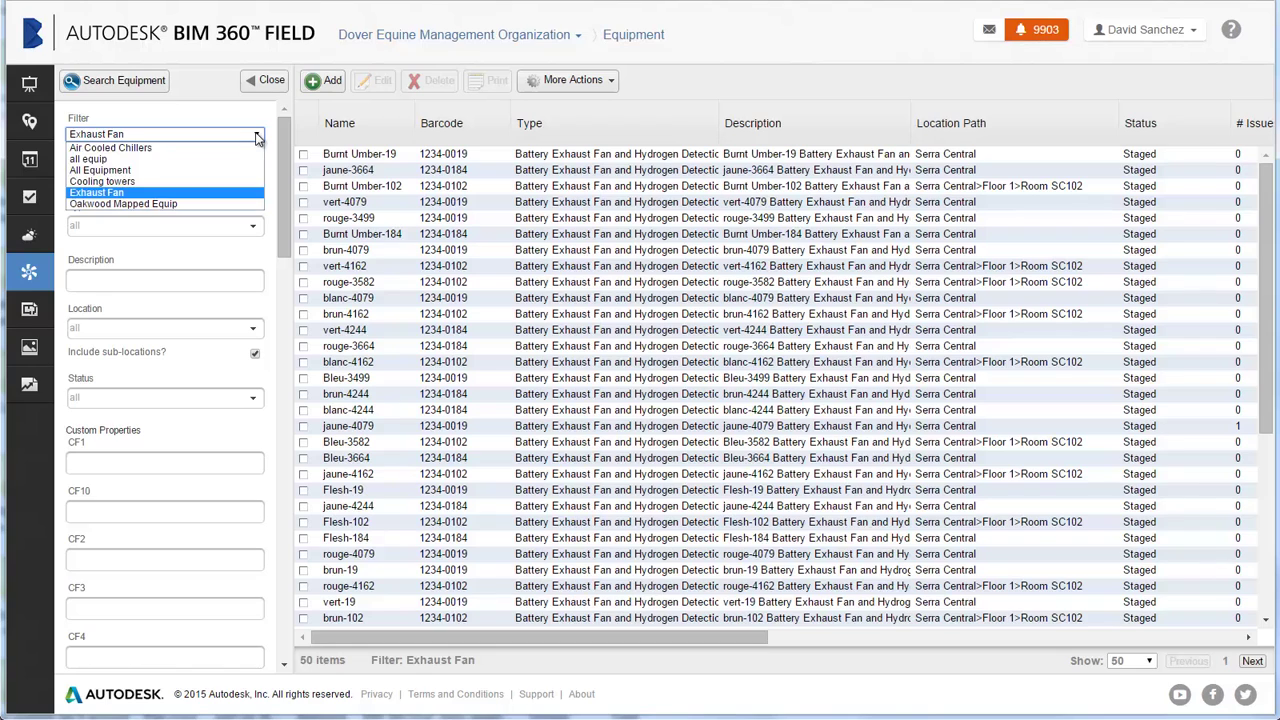
left_click(238, 181)
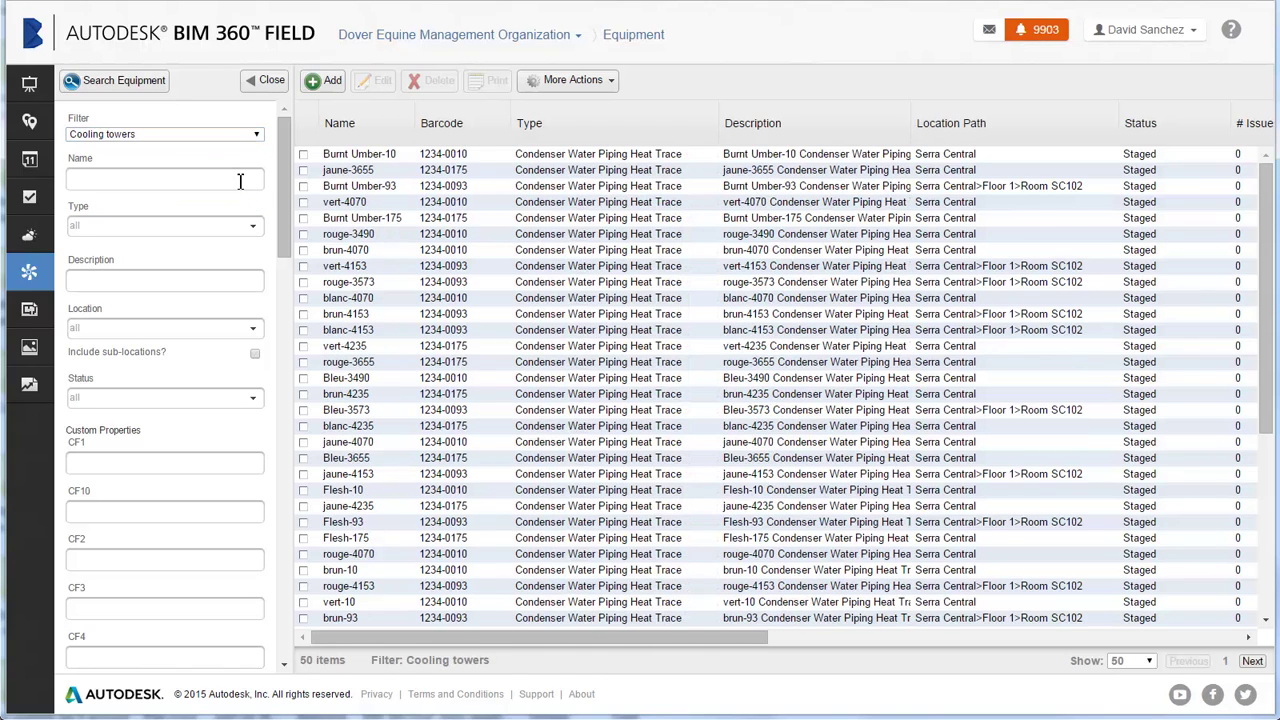
left_click(485, 193)
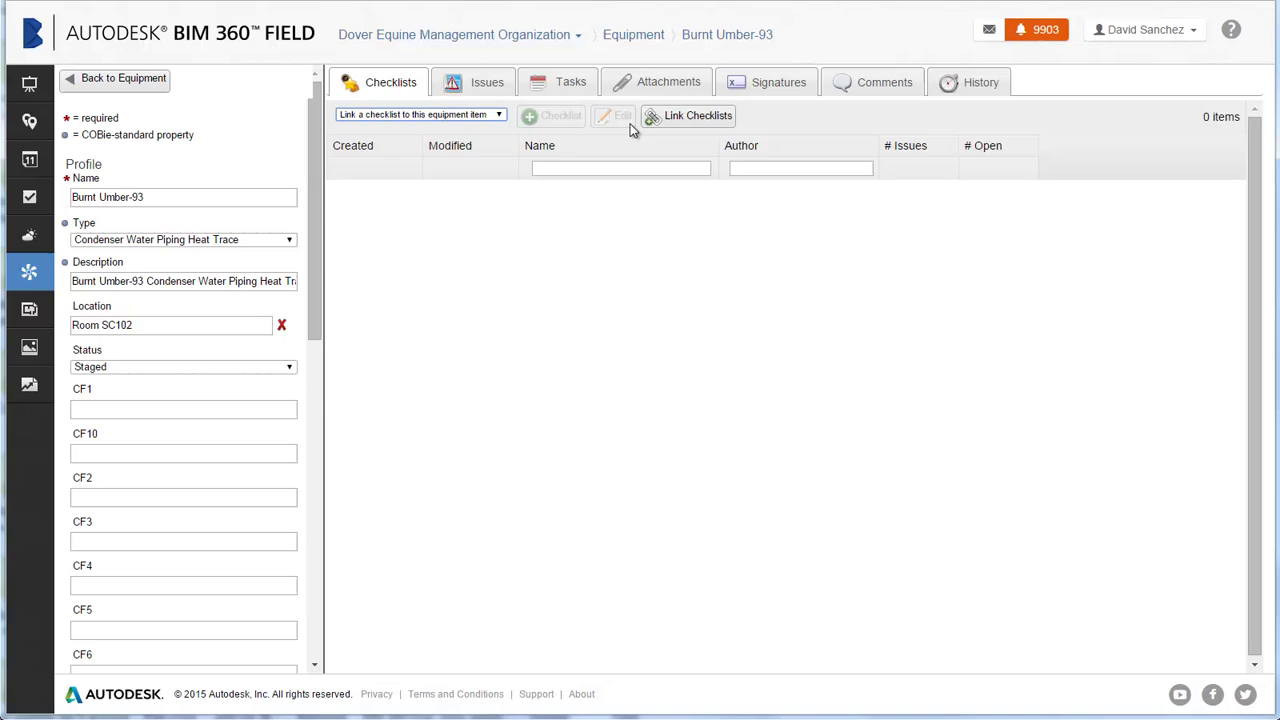
Step: Link the hazardous chemical exposure safety checklist to it, then open the project Library
left_click(680, 117)
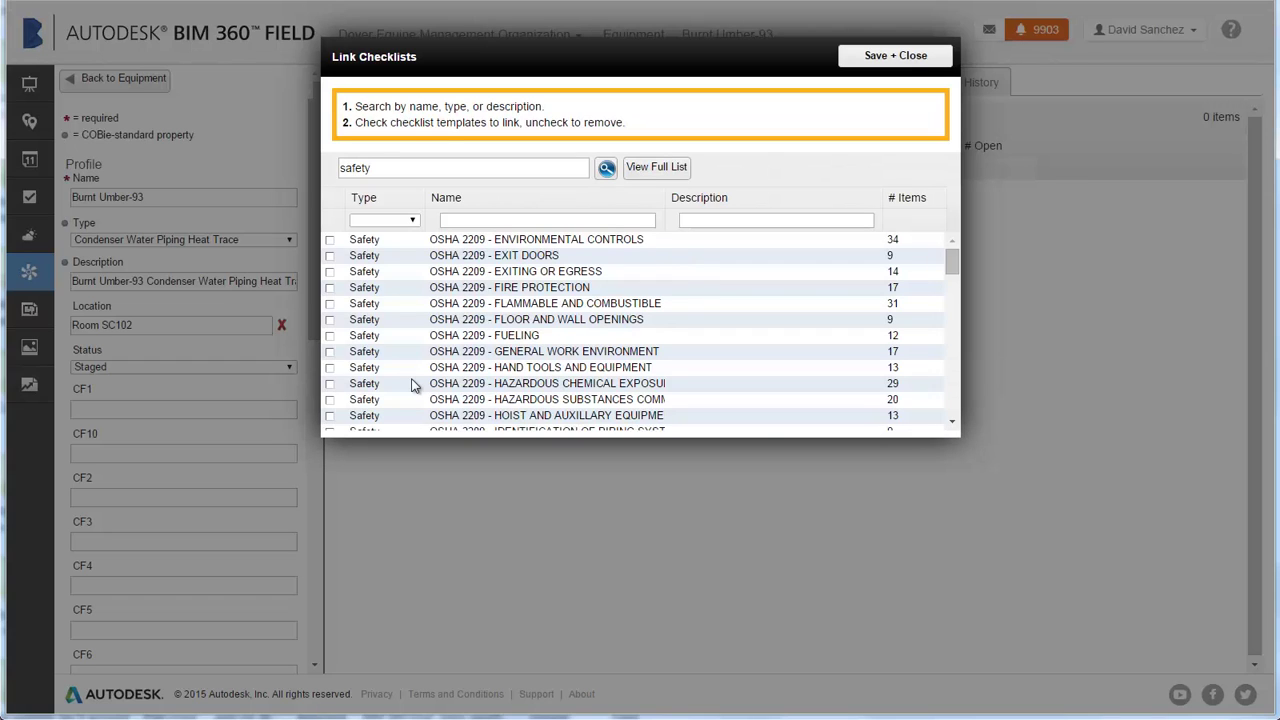
left_click(330, 384)
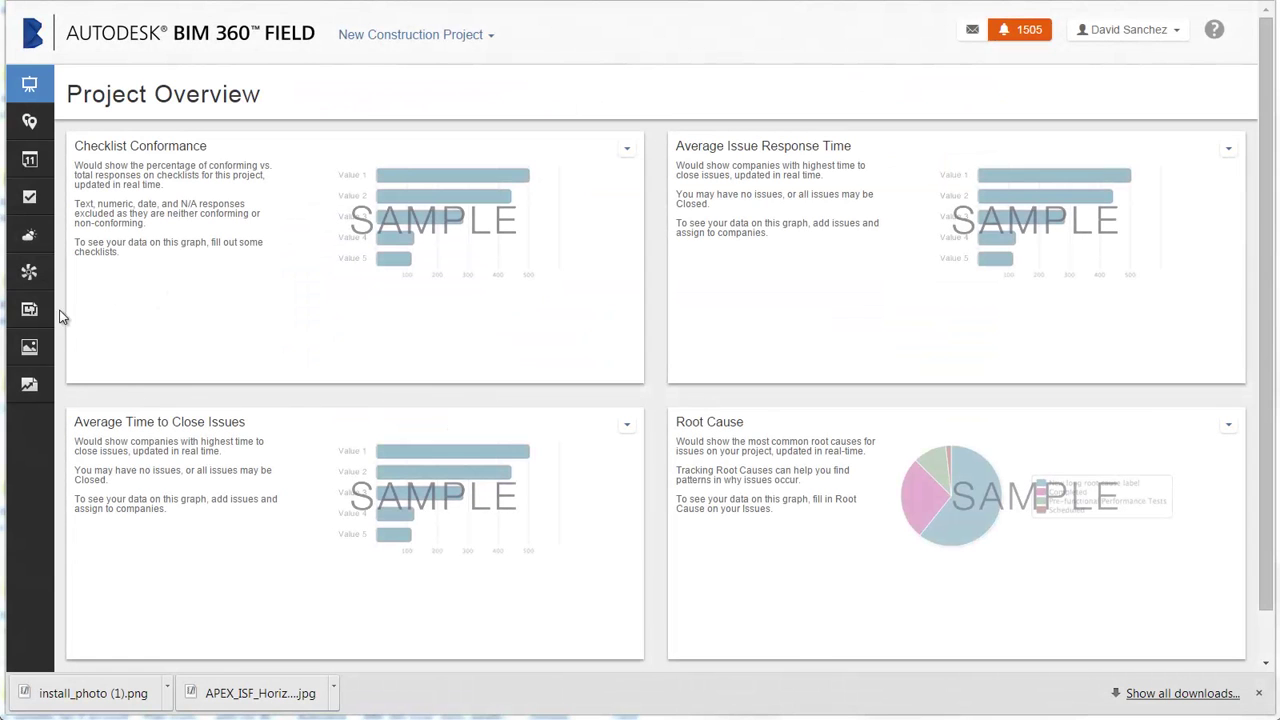
left_click(30, 310)
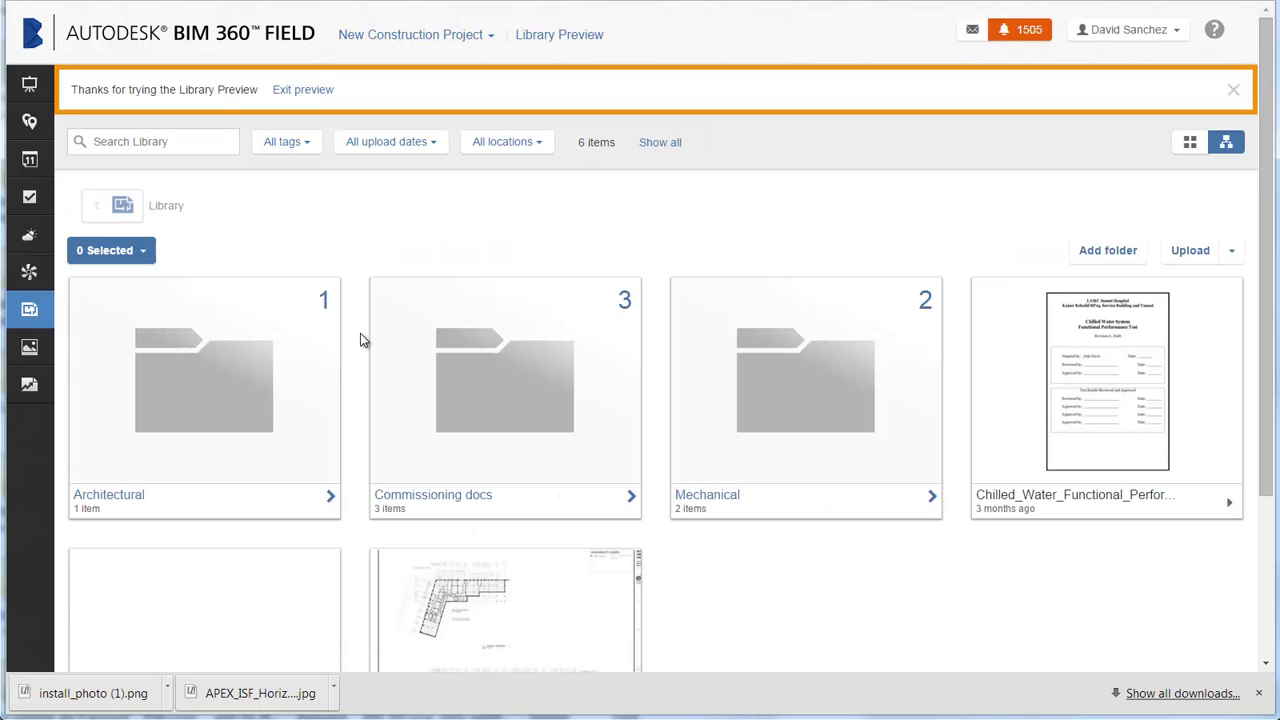
Step: Open Architectural sheet 0573_A6-60.pdf, zoom in, and circle the drawer notes near F4 with a red freehand loop
double_click(248, 427)
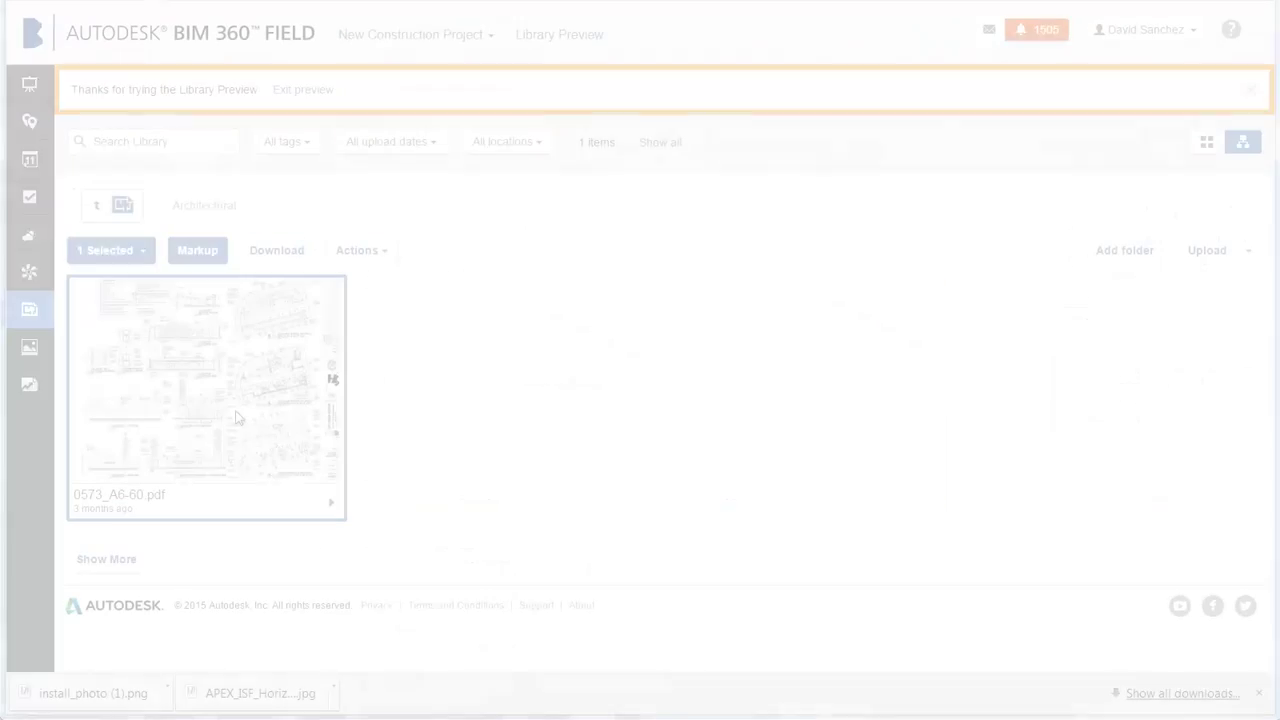
left_click(236, 418)
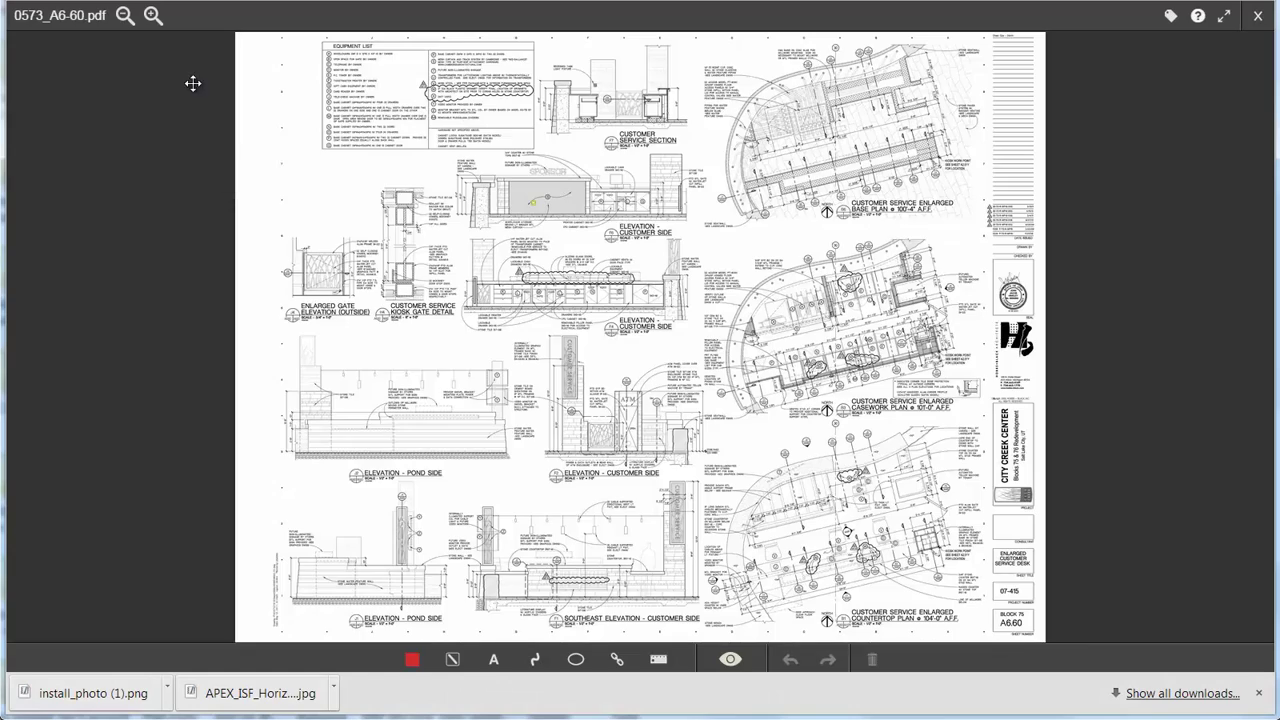
left_click(152, 15)
left_click(152, 15)
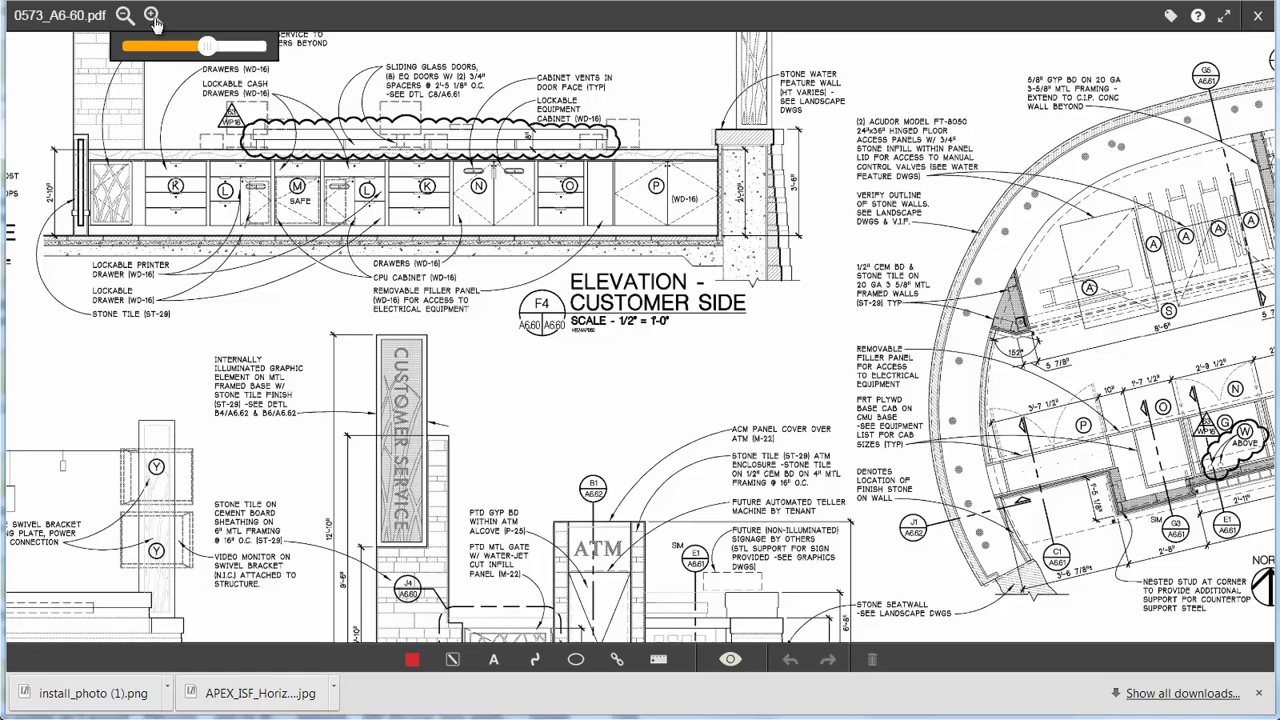
left_click(535, 662)
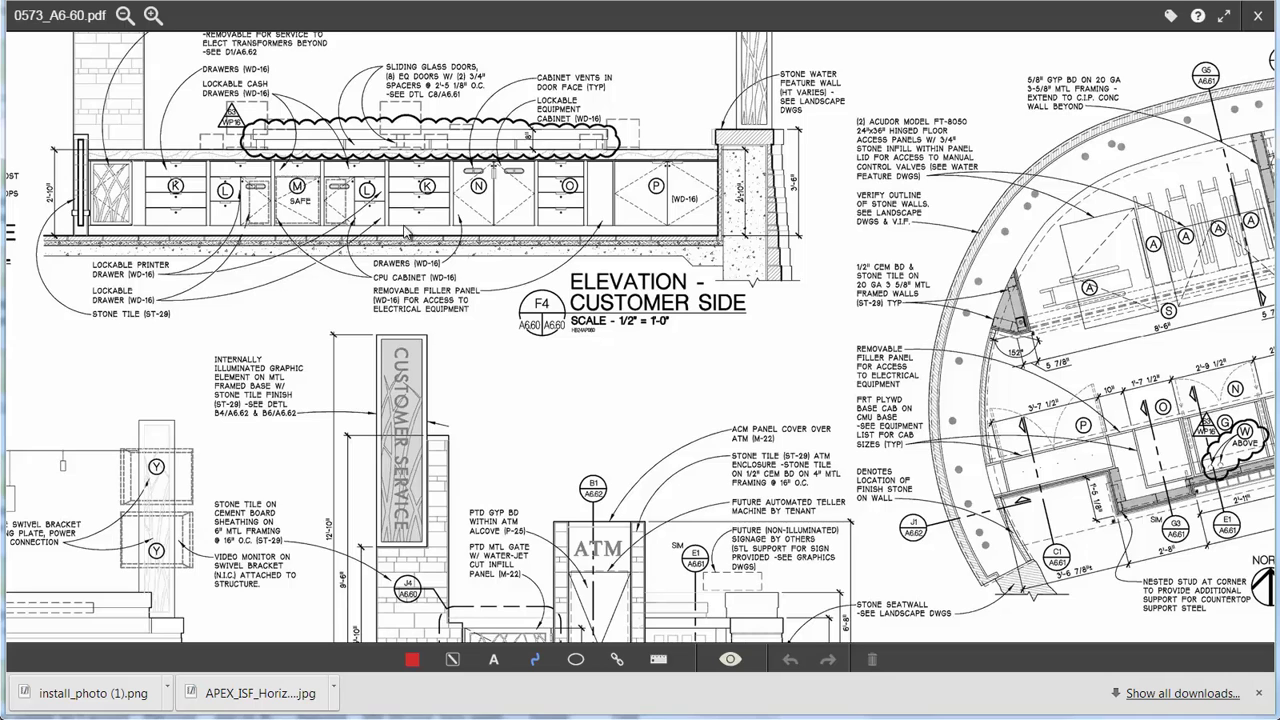
mouse_move(392, 222)
left_mouse_down()
mouse_move(346, 258)
mouse_move(537, 362)
mouse_move(487, 224)
mouse_move(370, 267)
left_mouse_up()
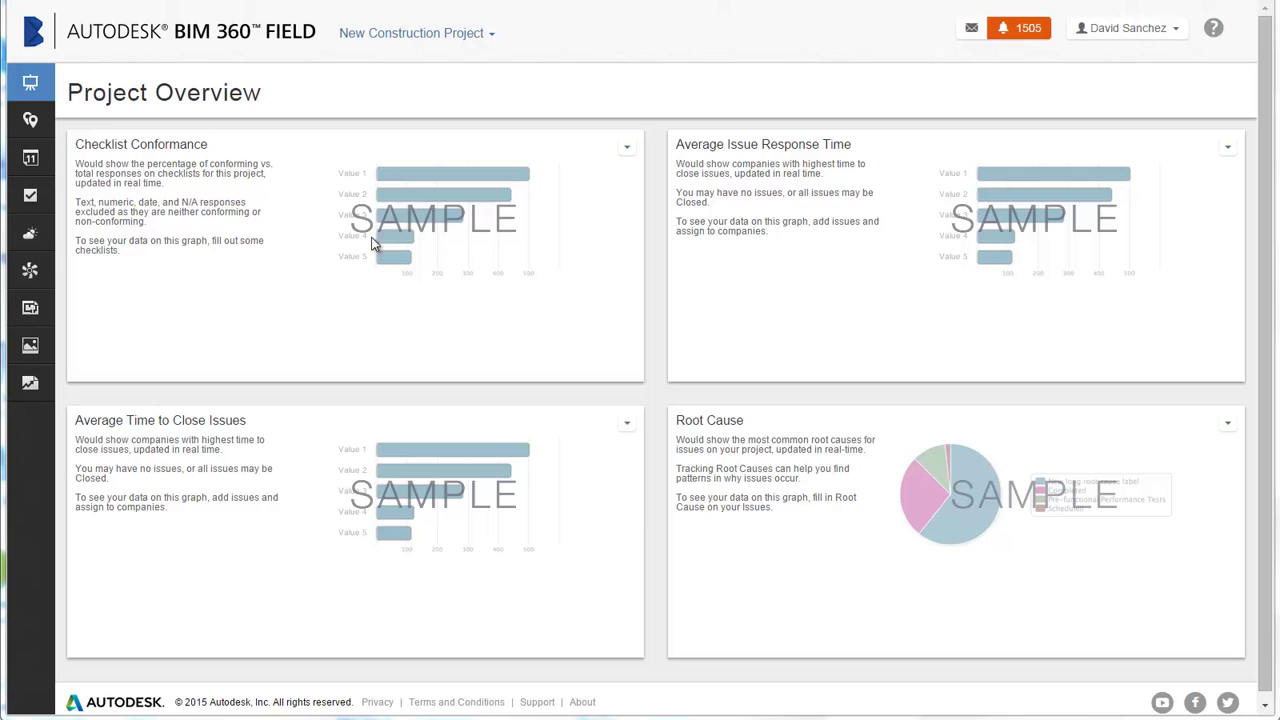
Step: Email the Packaged_Climate_Changer photo and list the available To (bcc) recipients
left_click(31, 347)
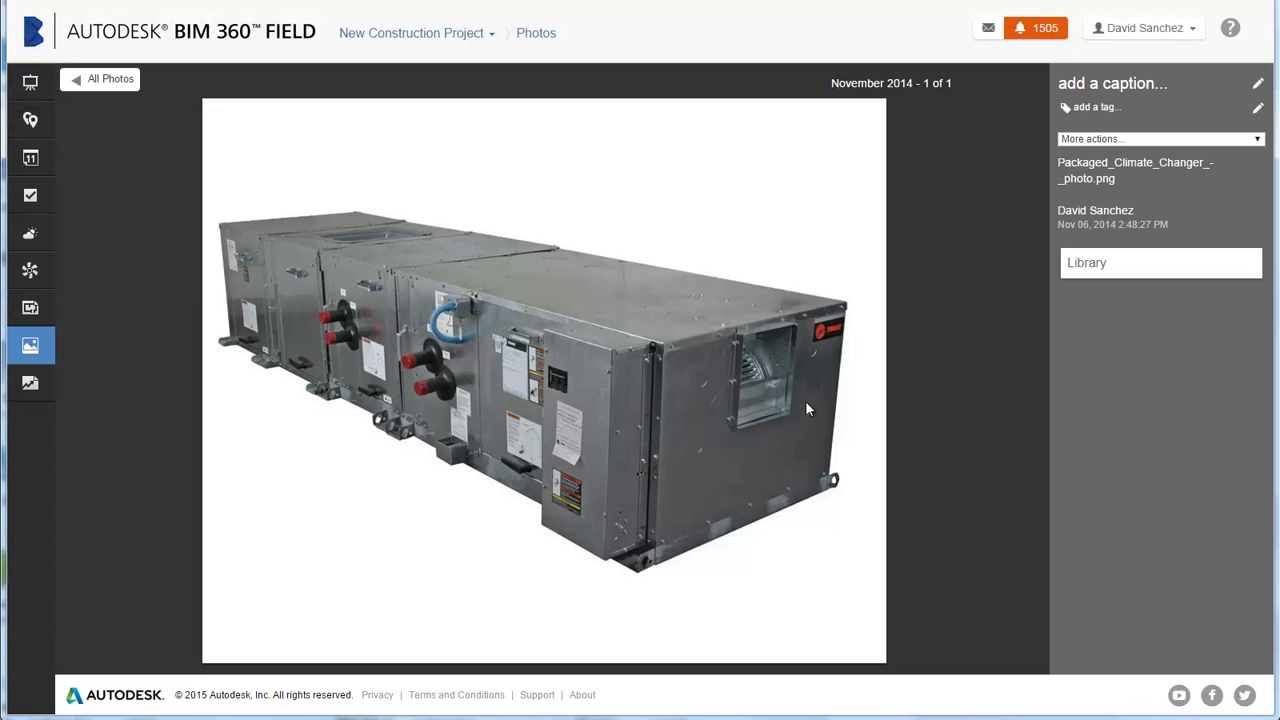
left_click(1259, 141)
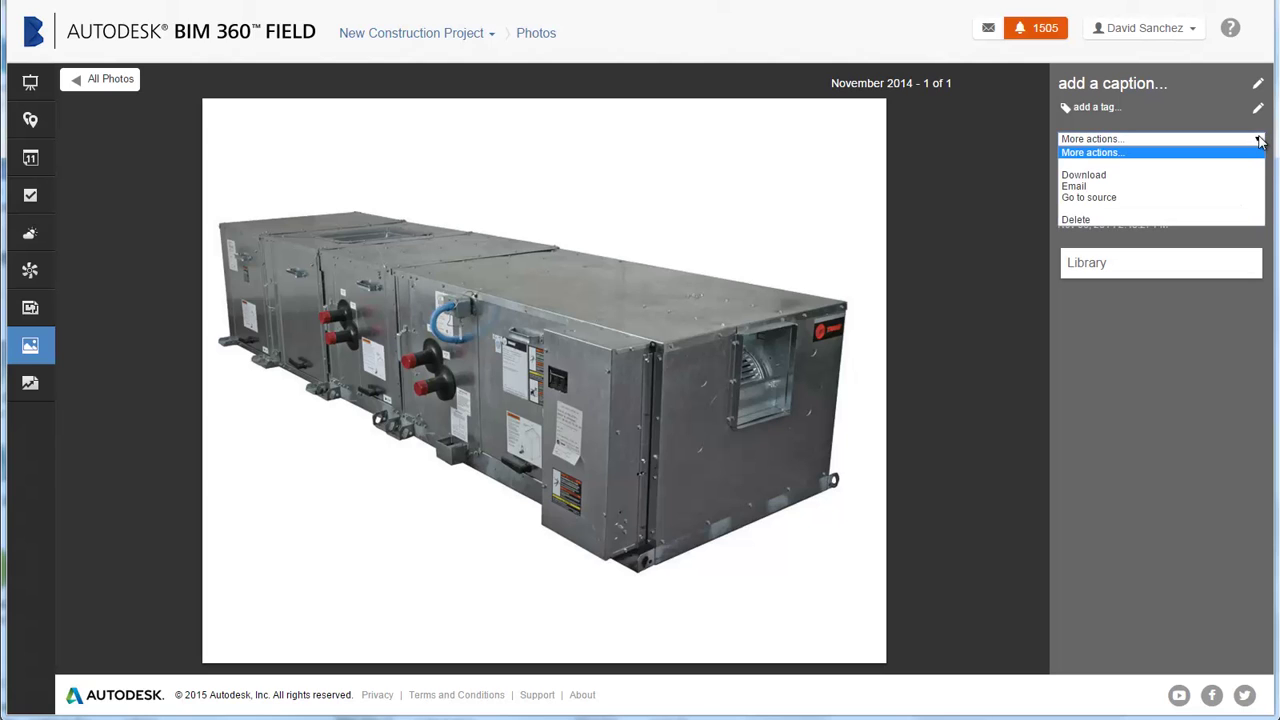
left_click(1226, 192)
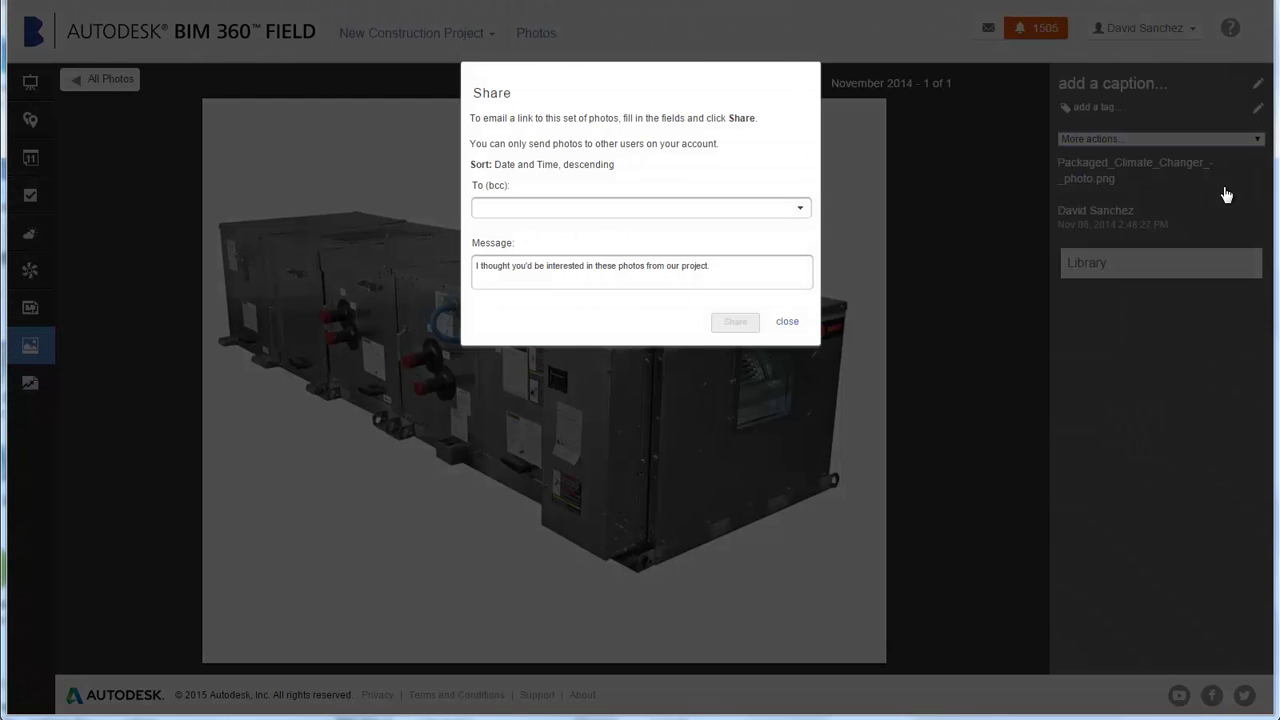
left_click(801, 210)
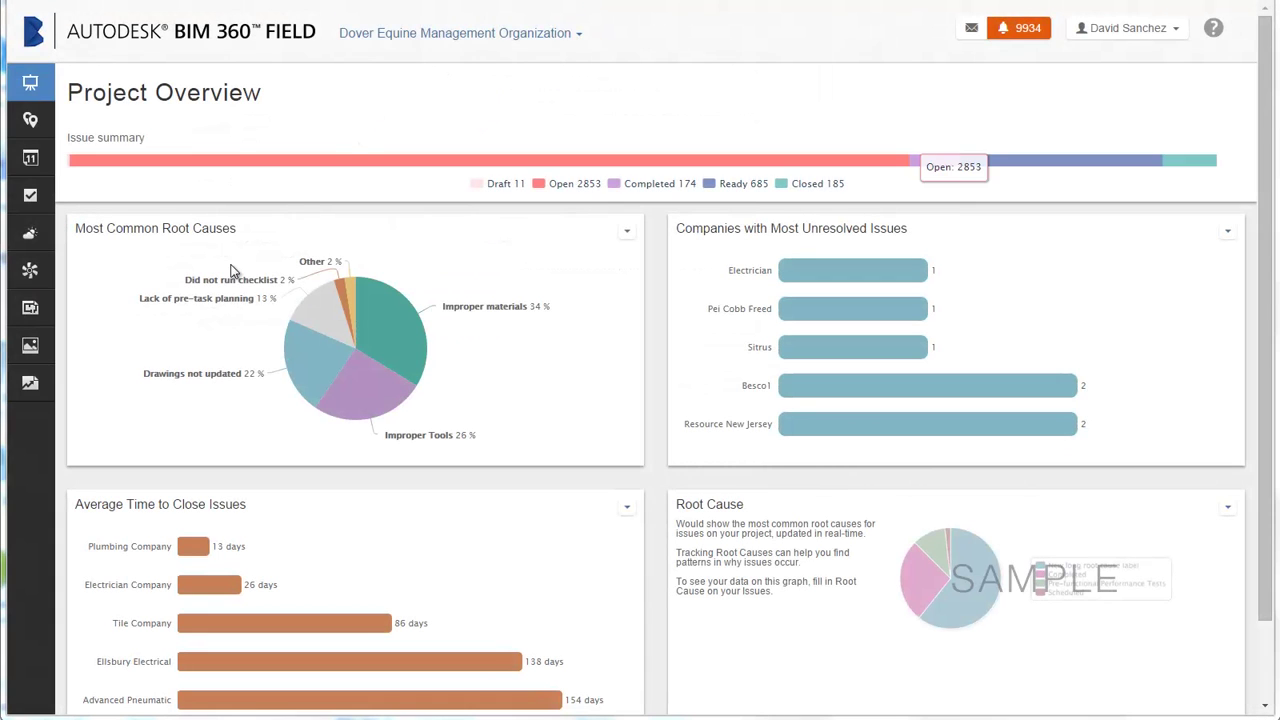
Step: Run the Average Time to Close Issues report over the last 60 days for Engineer Punch List issues
left_click(31, 390)
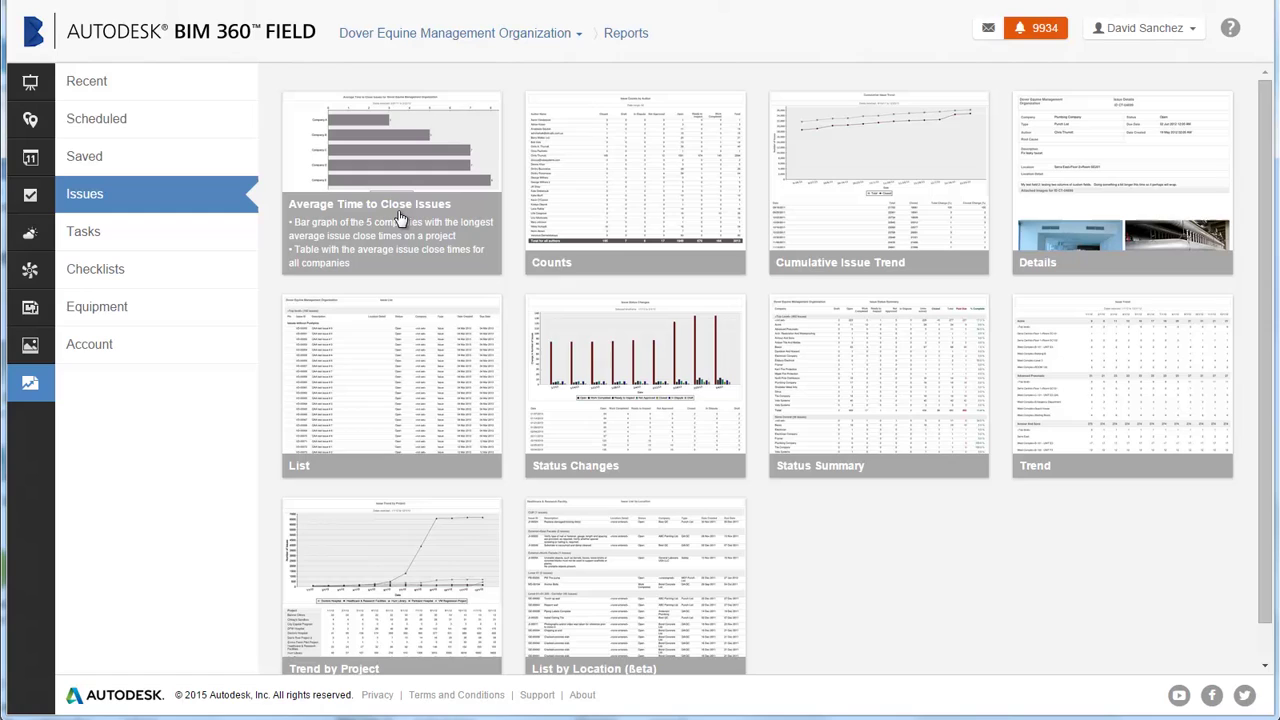
left_click(400, 218)
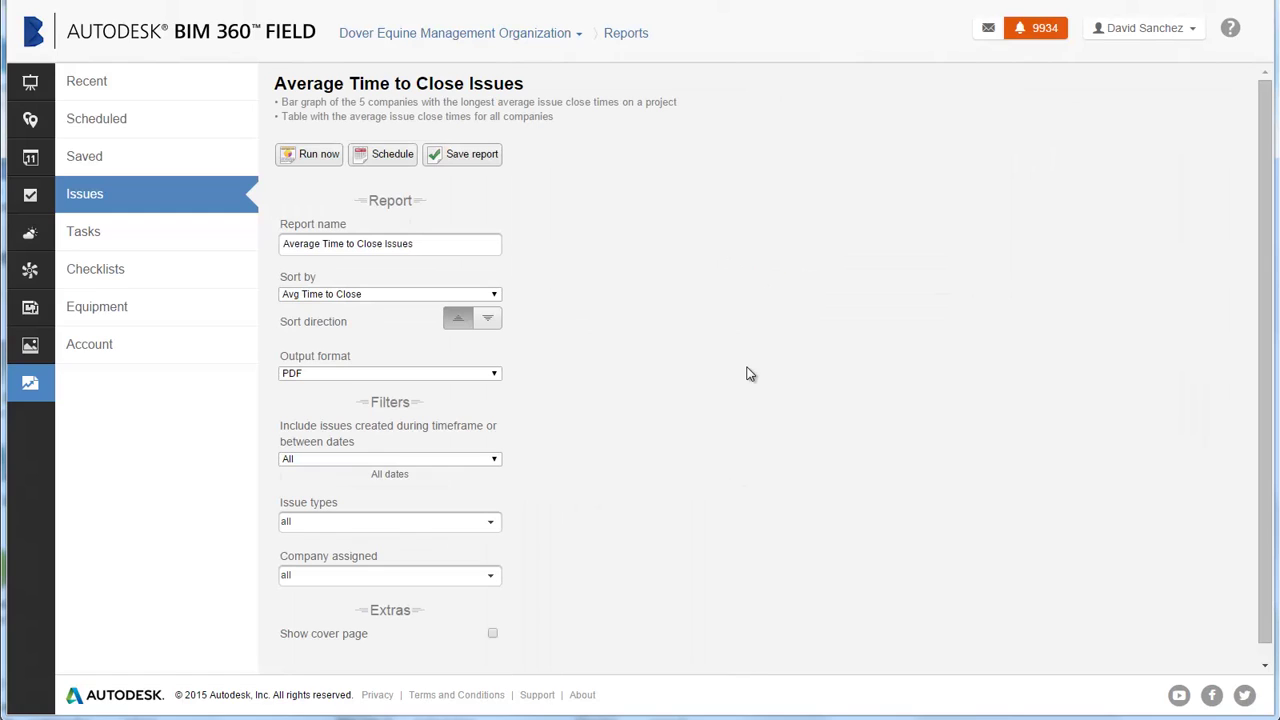
left_click(493, 459)
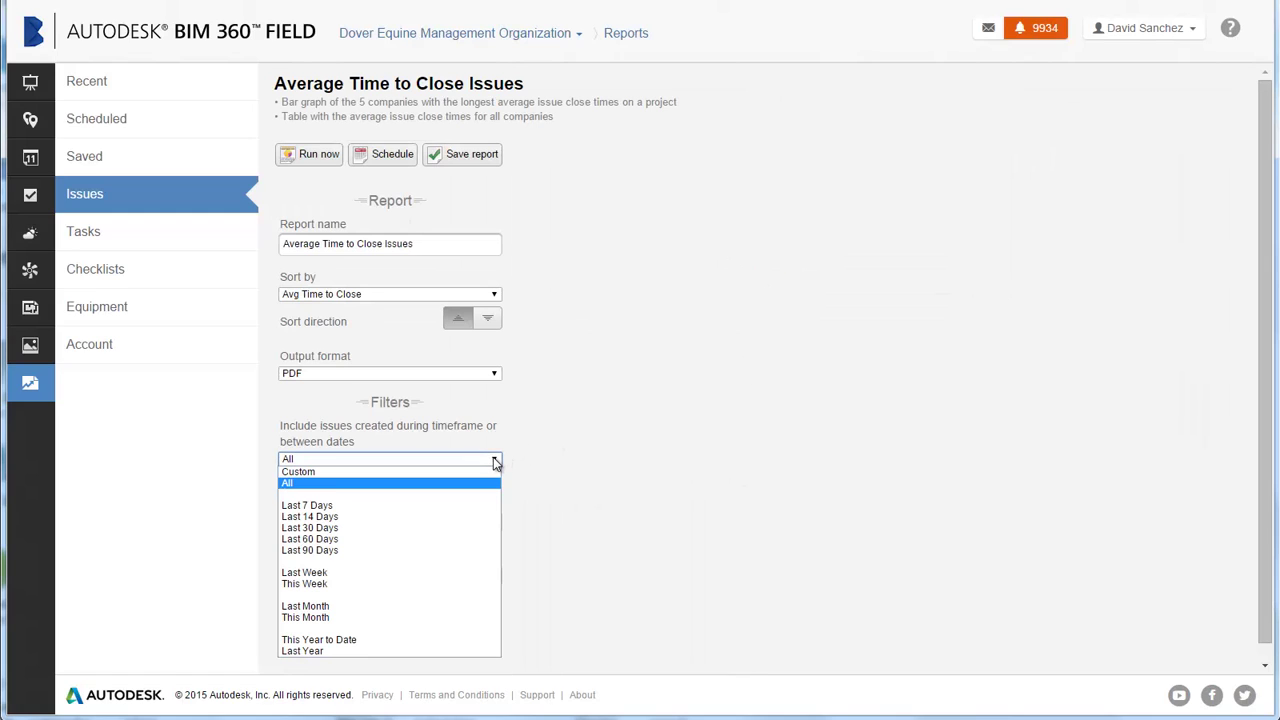
left_click(477, 541)
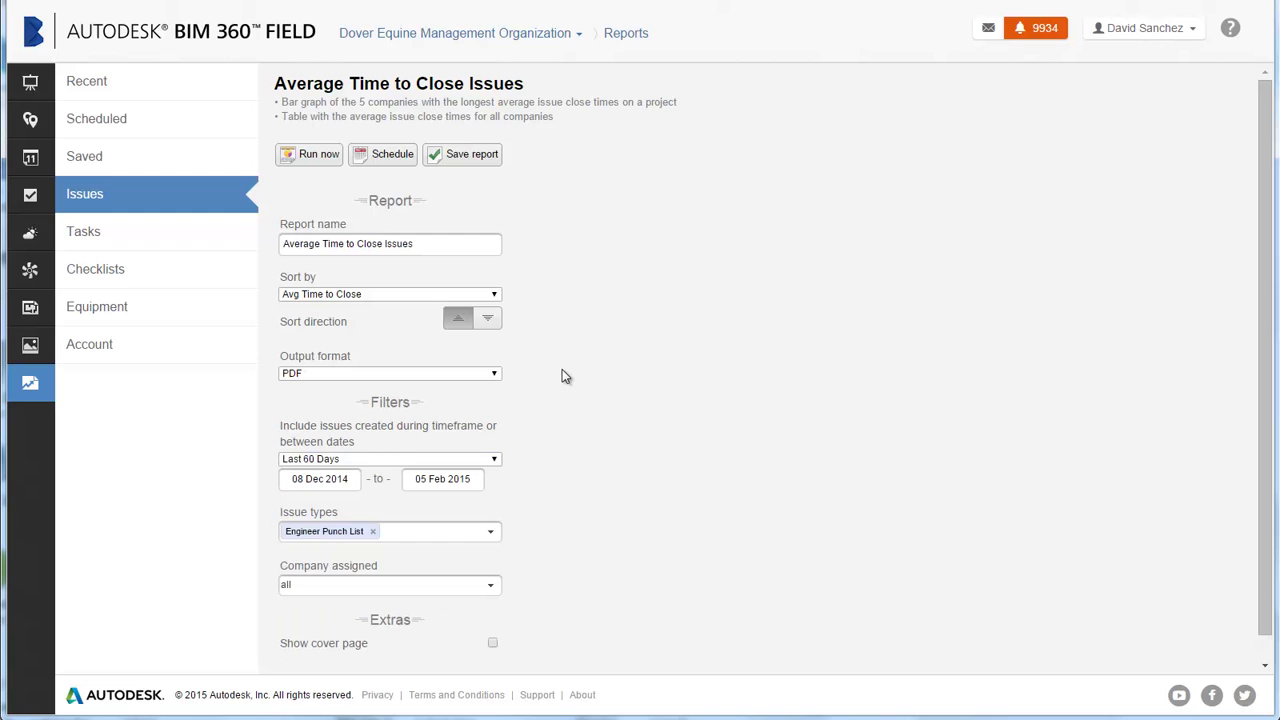
left_click(330, 158)
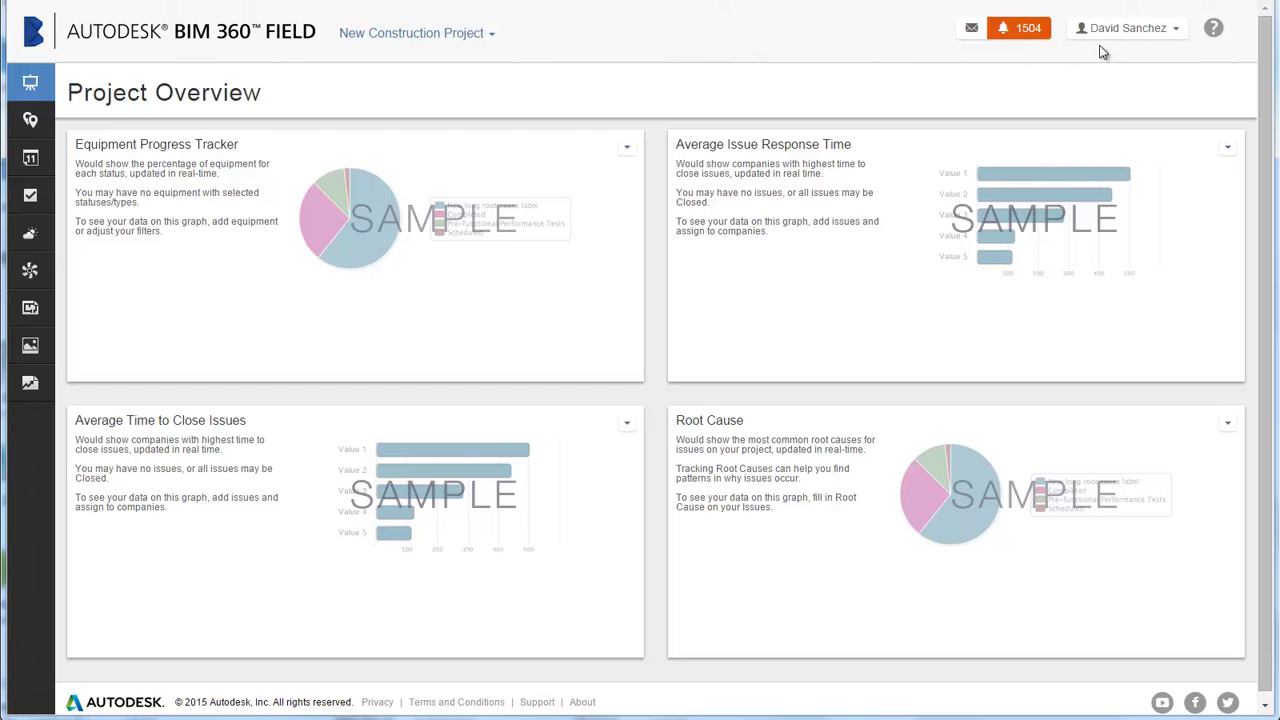
Step: From account Setup, open Project Info and view its More Details and Permissions tabs
left_click(1176, 38)
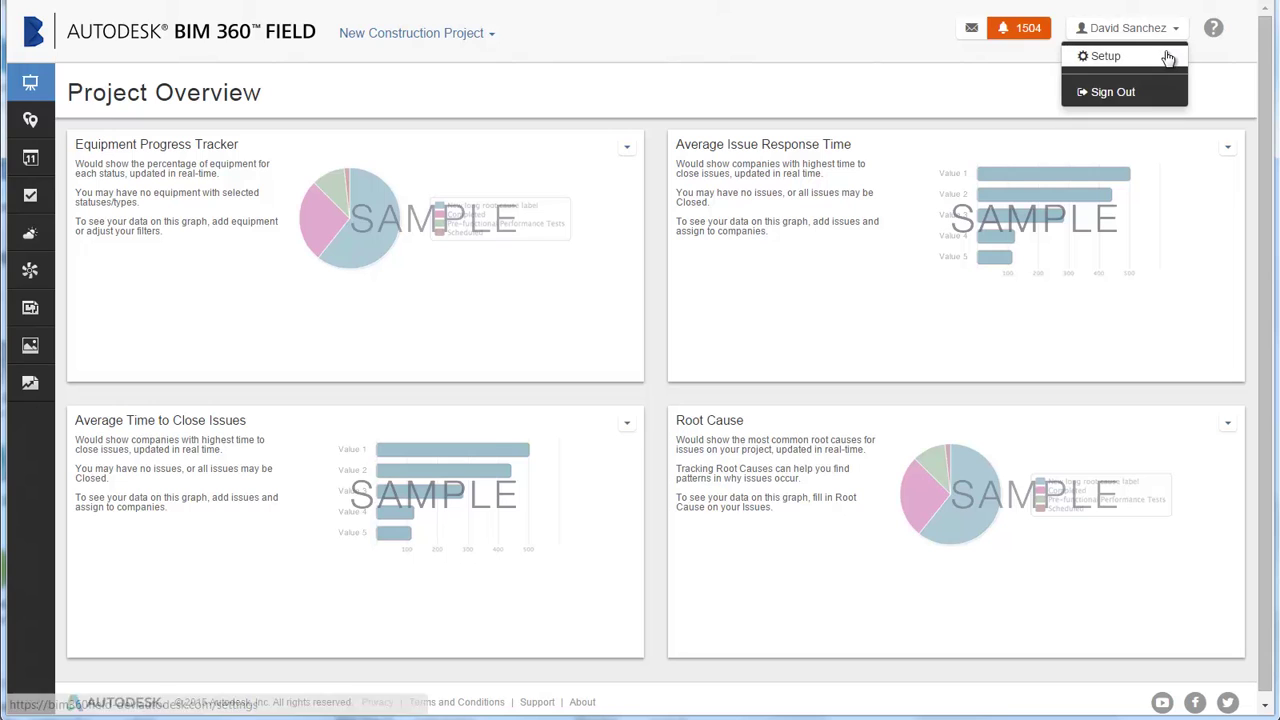
left_click(1162, 55)
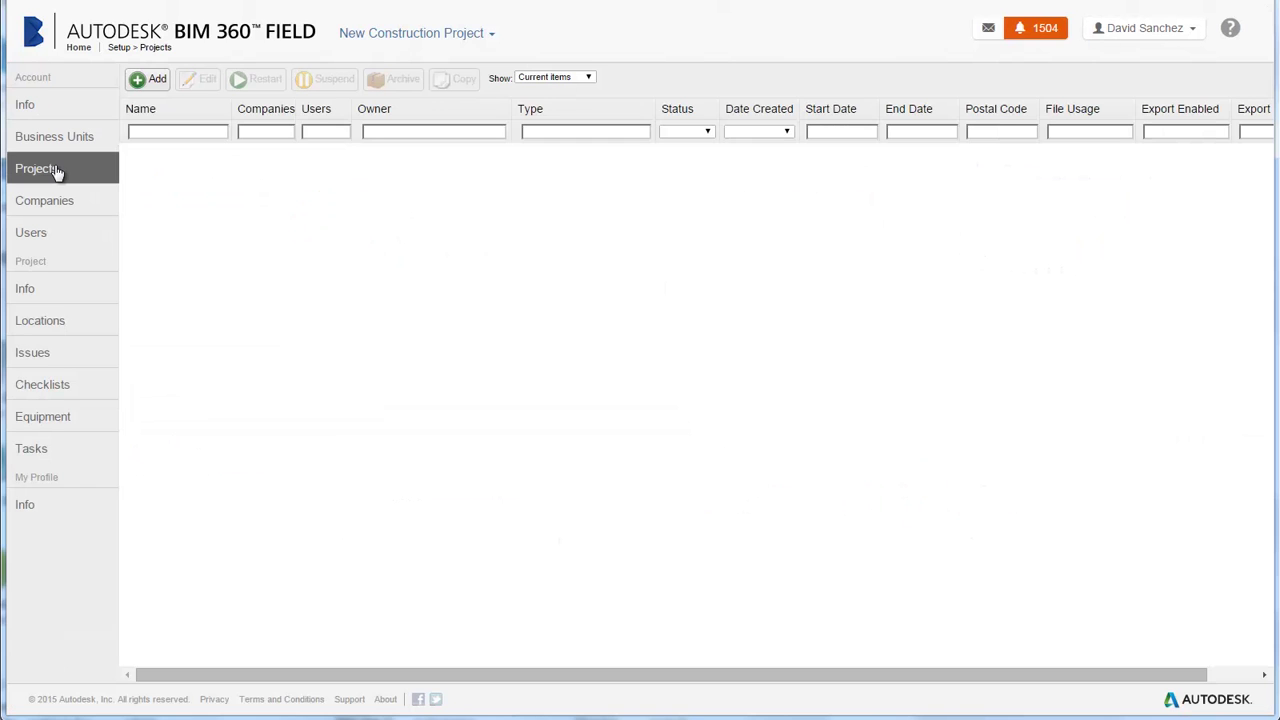
left_click(71, 288)
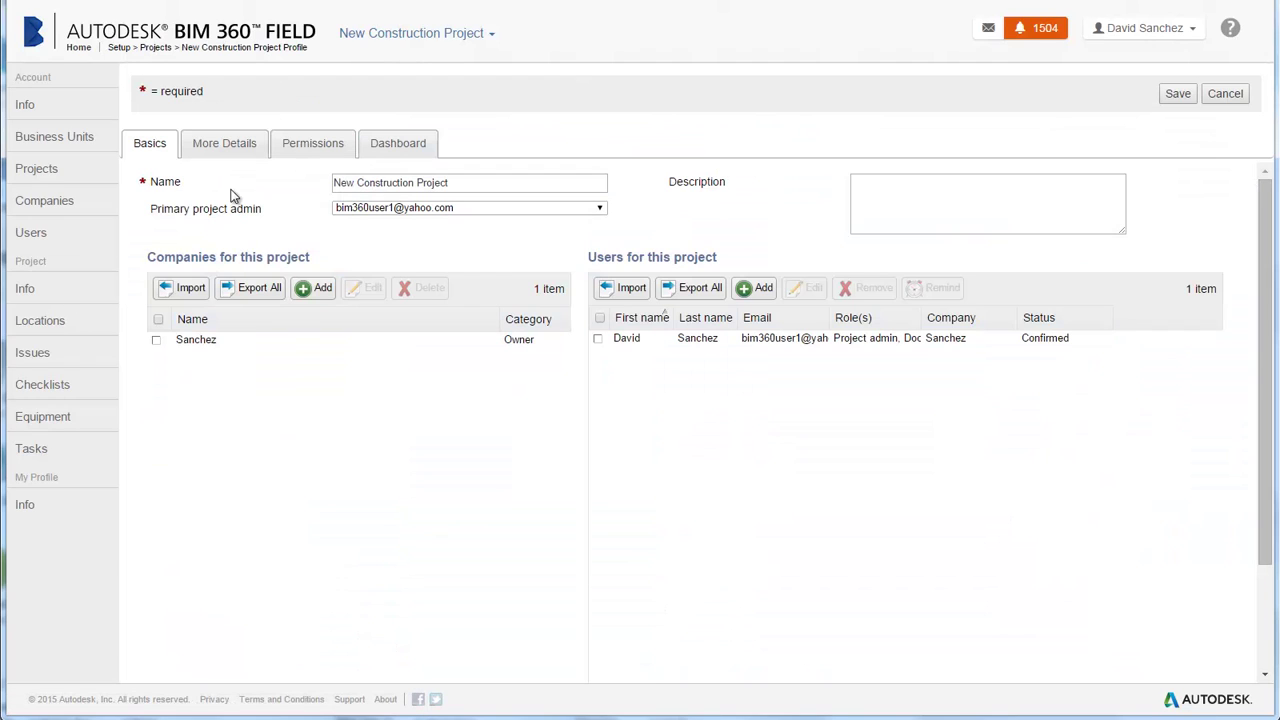
left_click(238, 150)
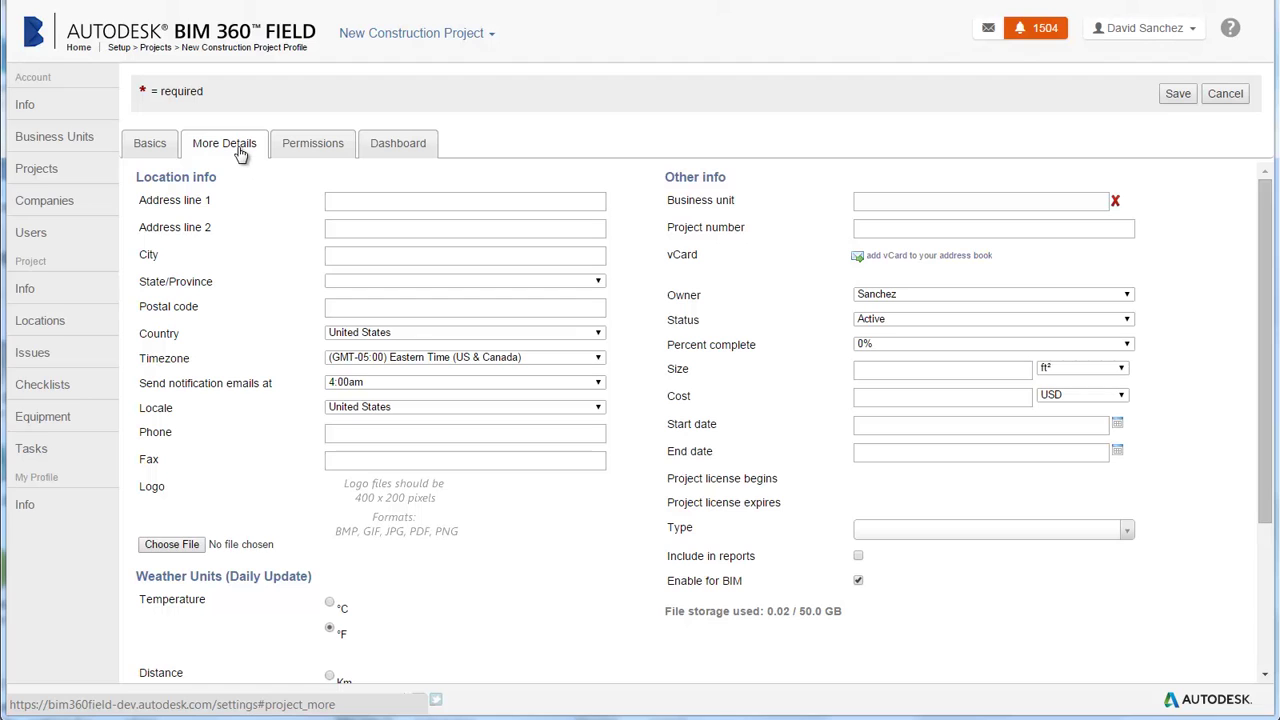
left_click(287, 158)
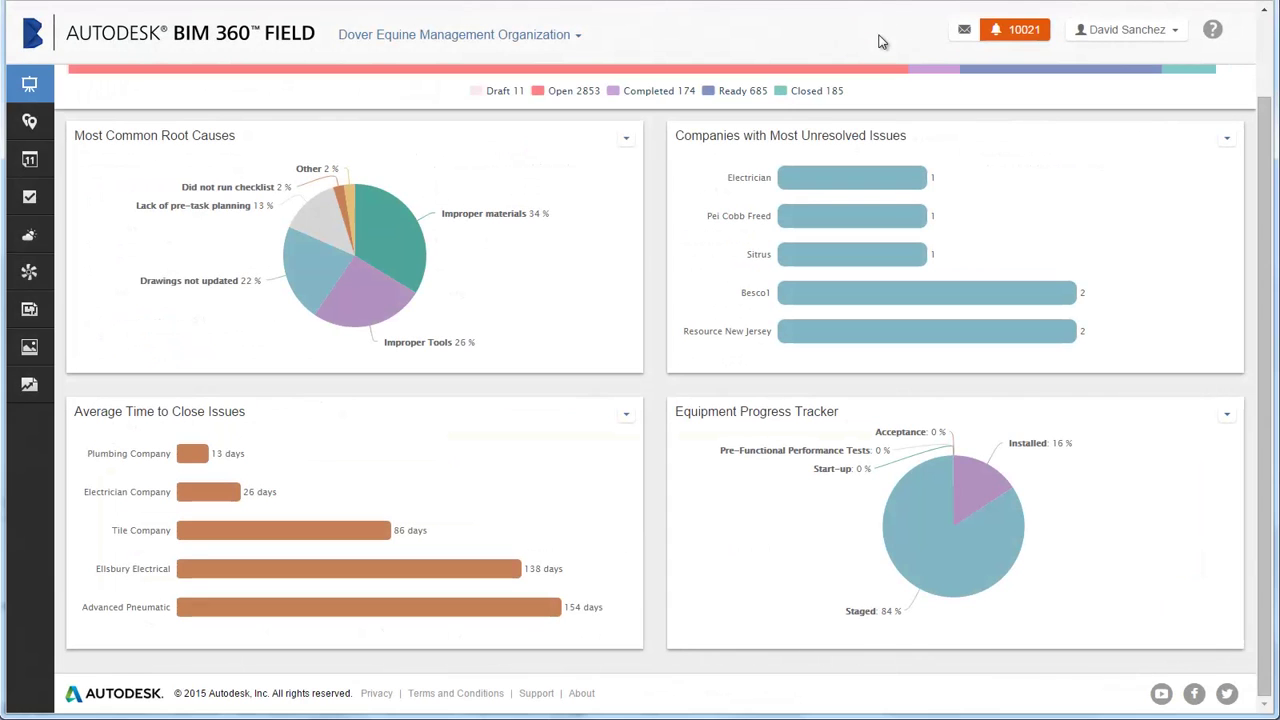
Step: Set the unresolved-issues panel's report style to Checklist Conformance and save it
left_click(1227, 141)
left_click(1204, 188)
left_click(822, 121)
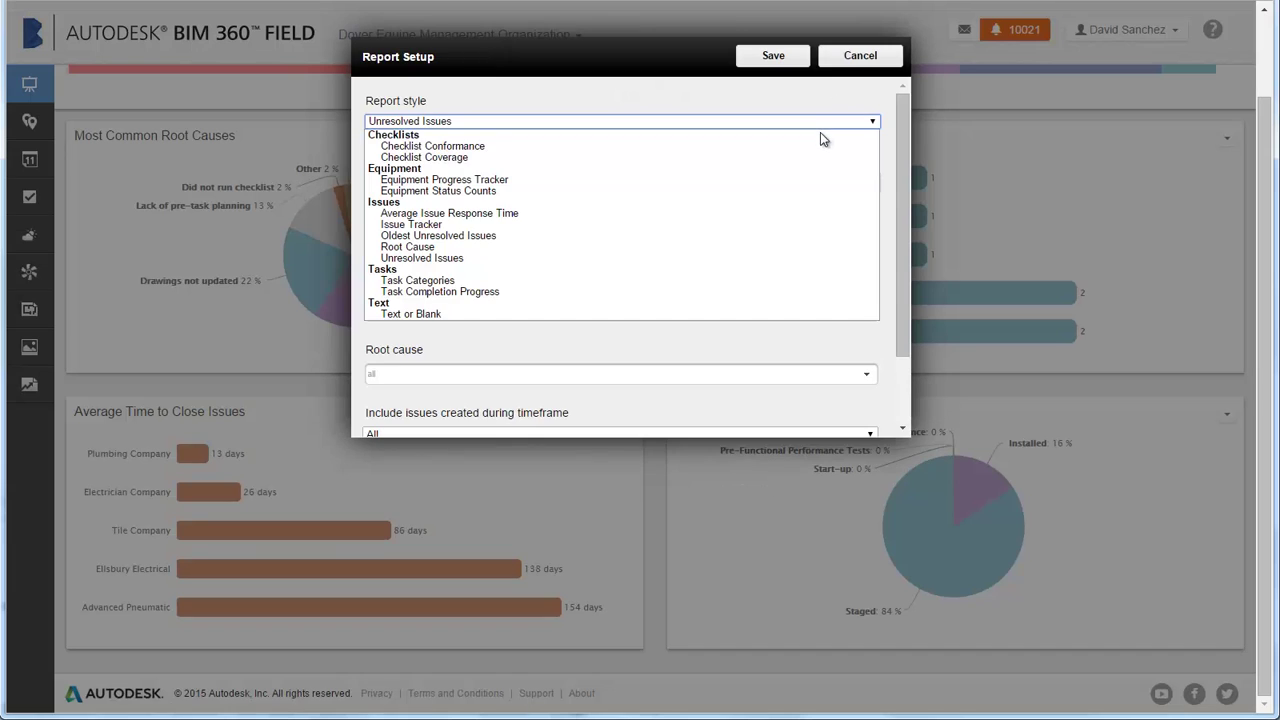
left_click(814, 147)
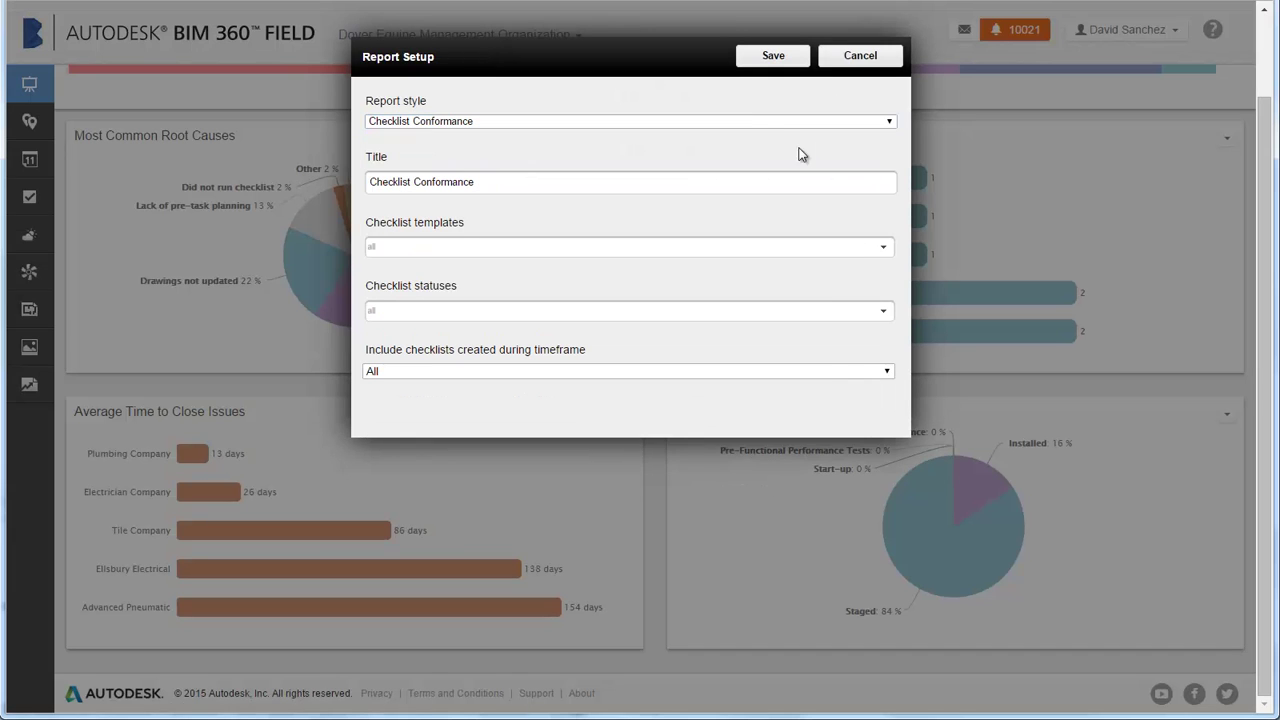
left_click(765, 62)
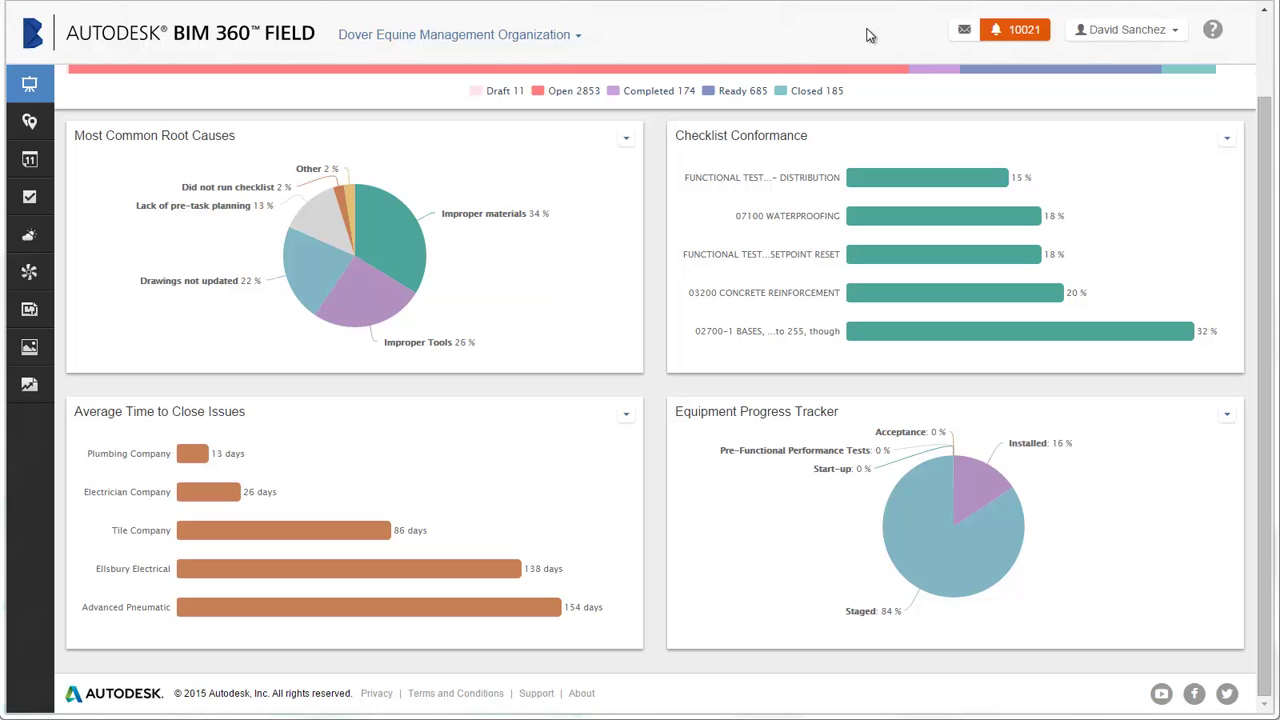
Step: Search the online help for 'model integration' and open the Glue/Field Integration: Part 1 result
left_click(1212, 38)
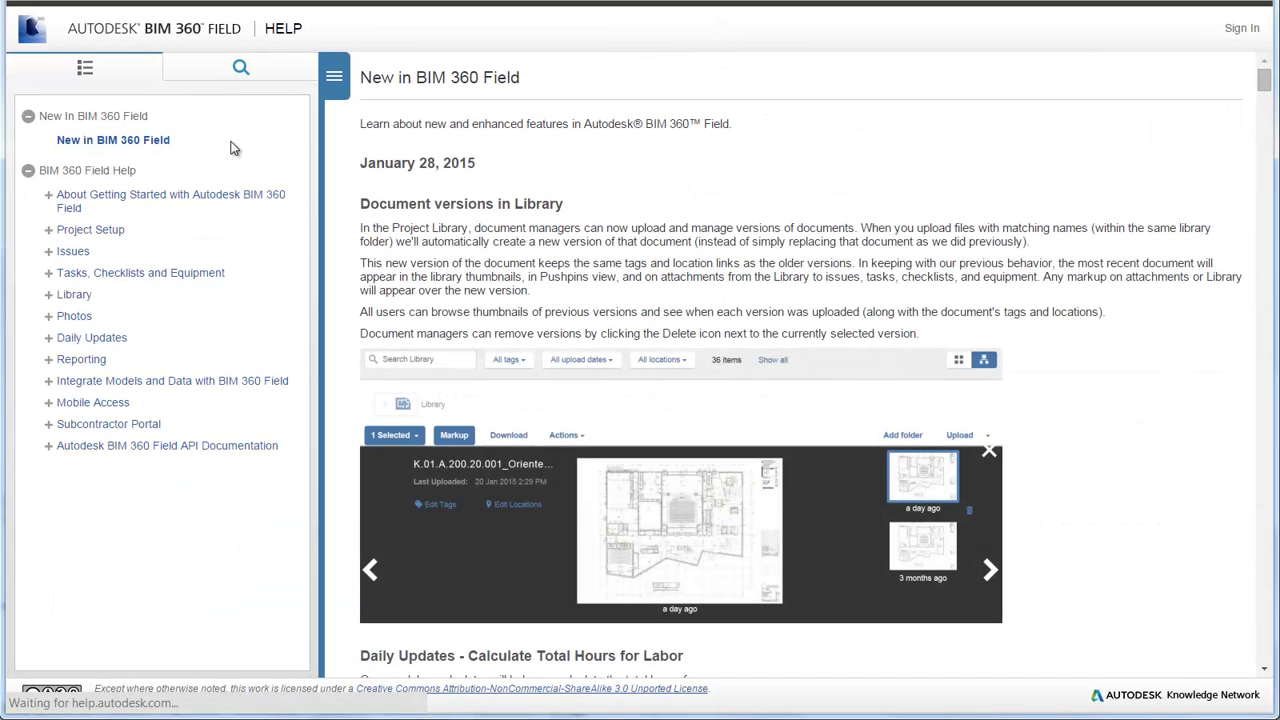
left_click(241, 68)
type("model integration")
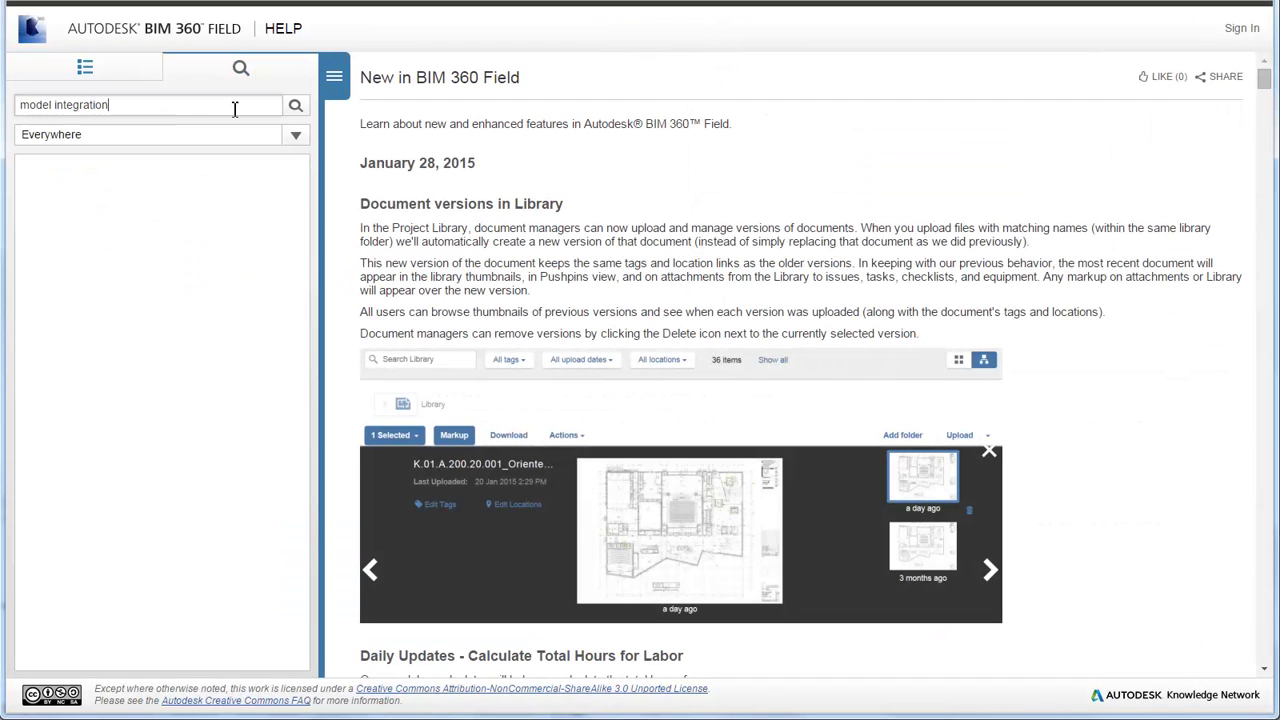
key("Return")
left_click(166, 474)
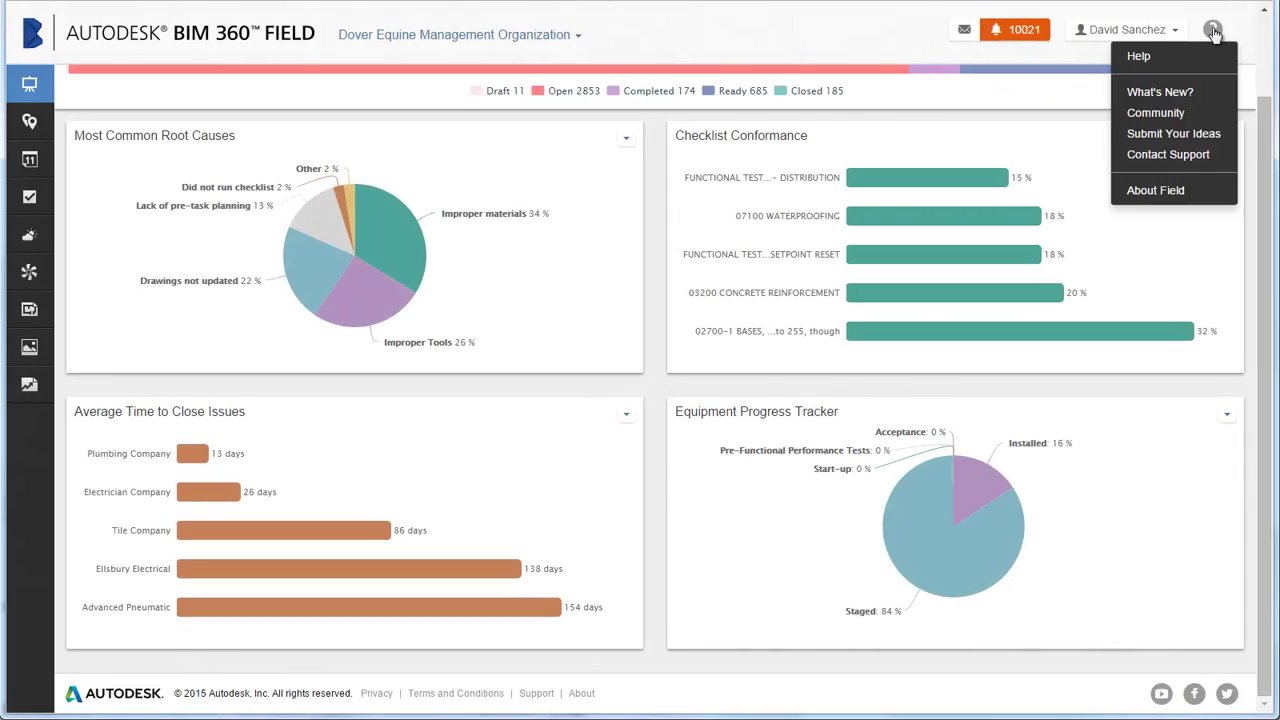
Step: Go to Community from the help menu and open the BIM 360 Field board under Browse
left_click(1185, 113)
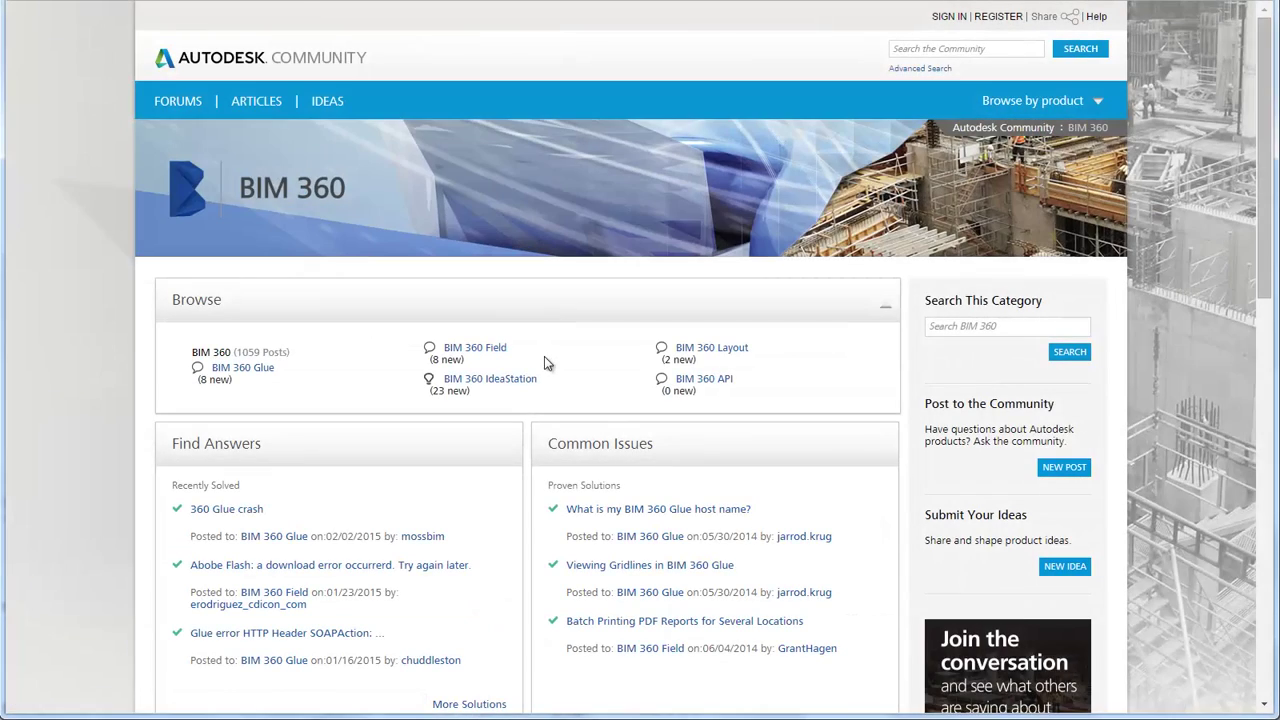
left_click(492, 355)
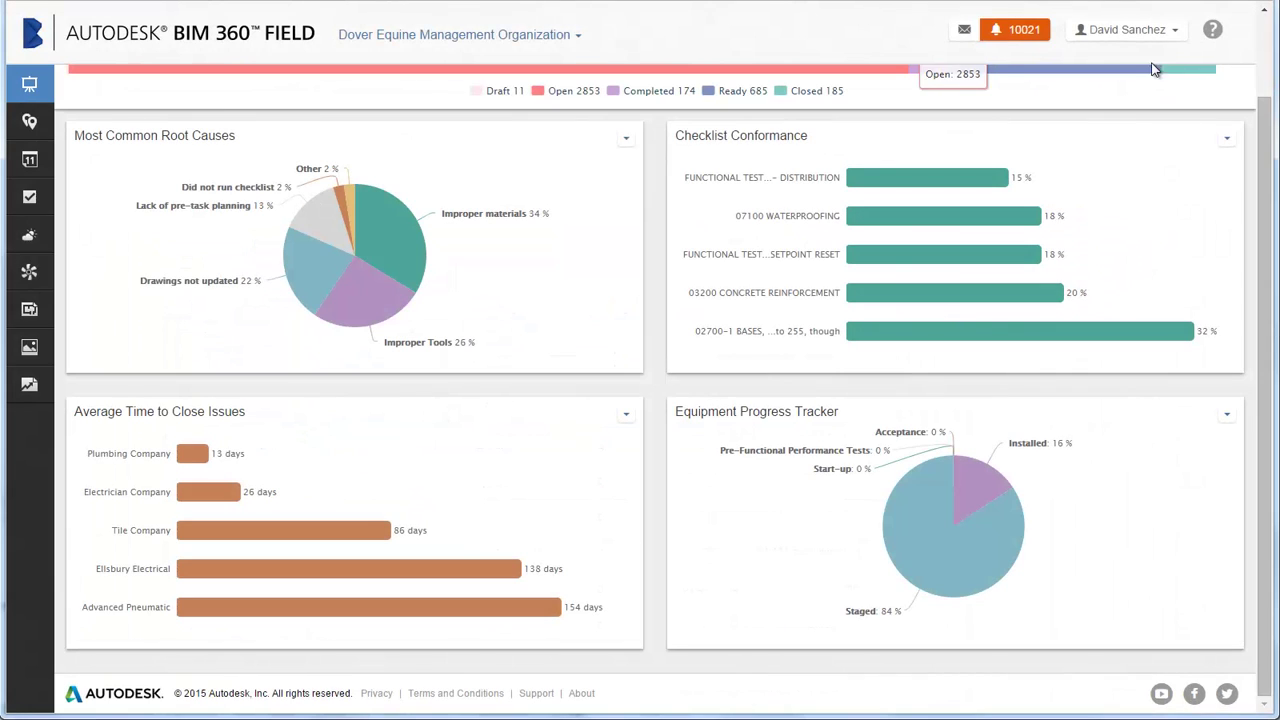
Step: Choose Submit Your Ideas from the help menu to reach the BIM 360 IdeaStation
left_click(1212, 36)
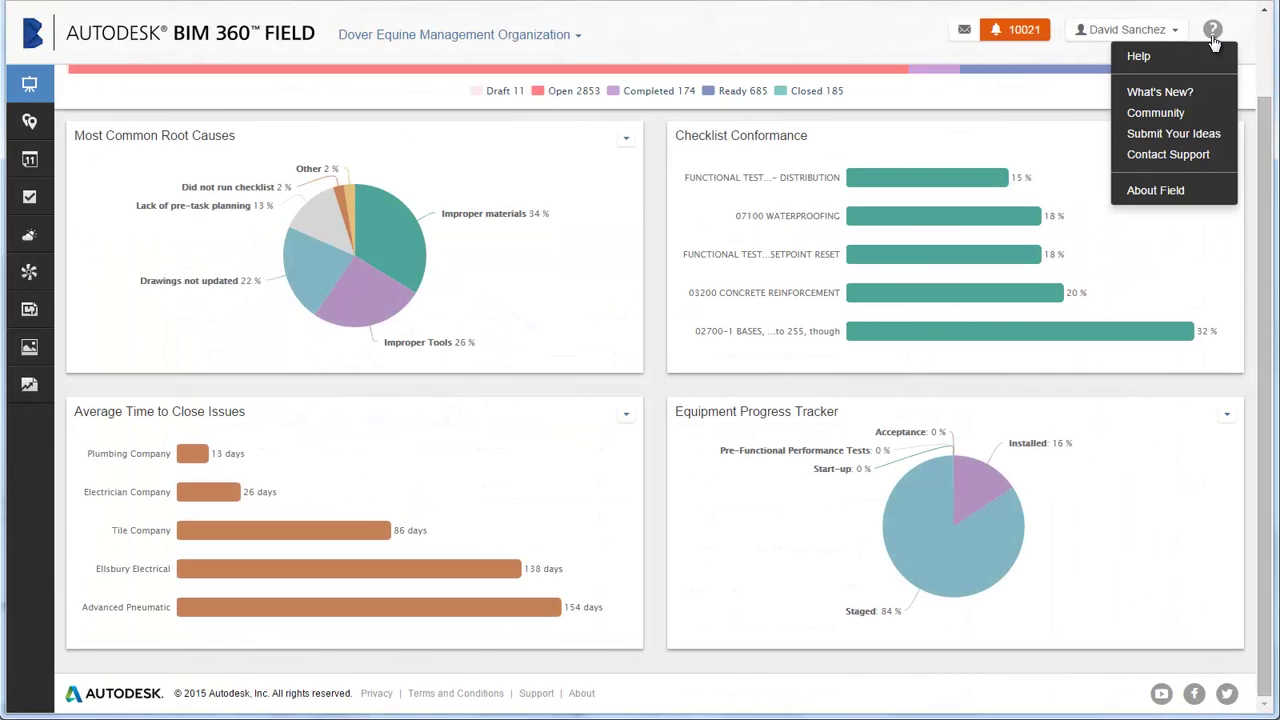
left_click(1200, 135)
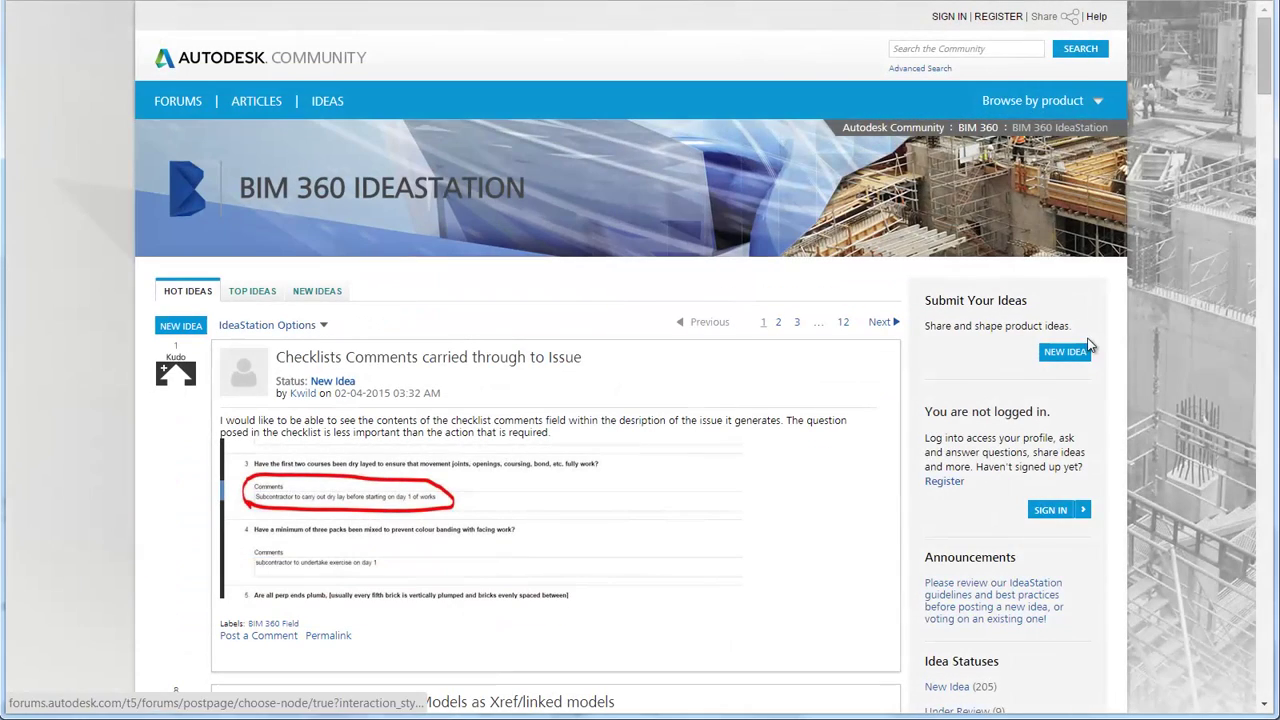